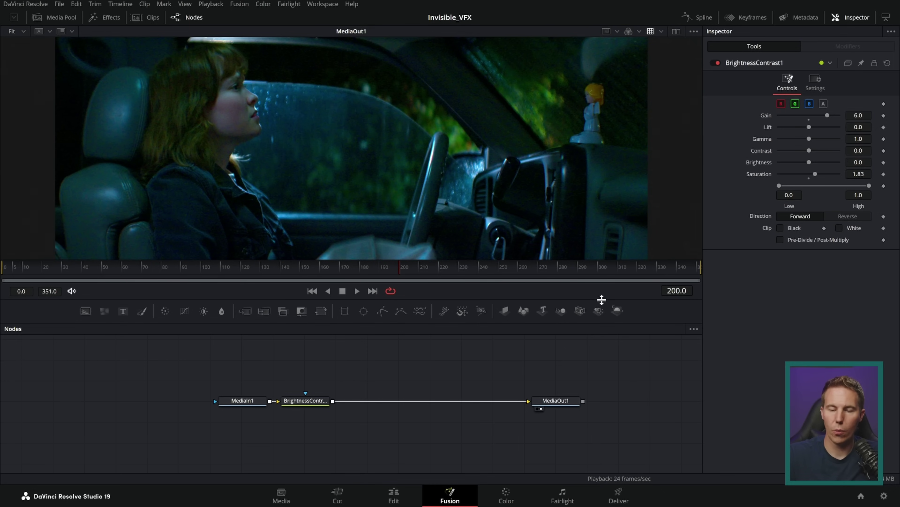
# Enlarge the viewer area above the node graph and hide the page navigation bar
pyautogui.moveTo(602, 300); pyautogui.dragTo(599, 317)
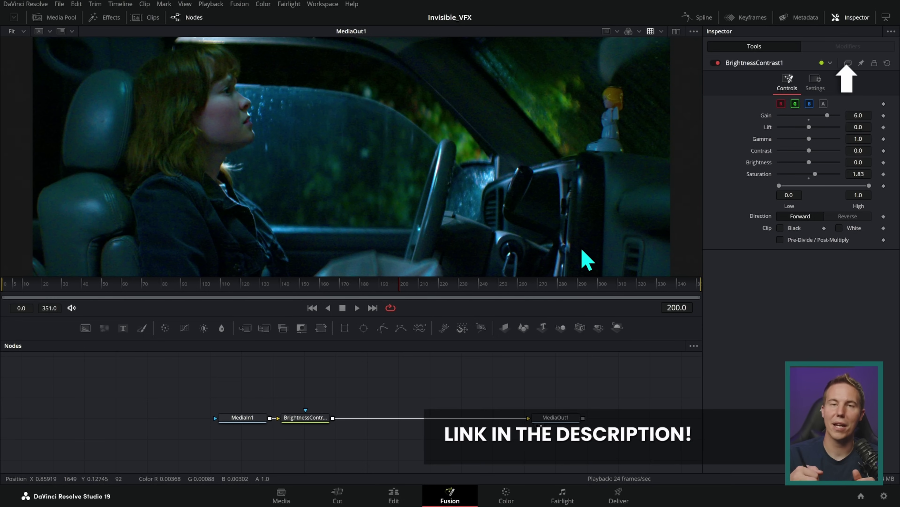
pyautogui.click(323, 4)
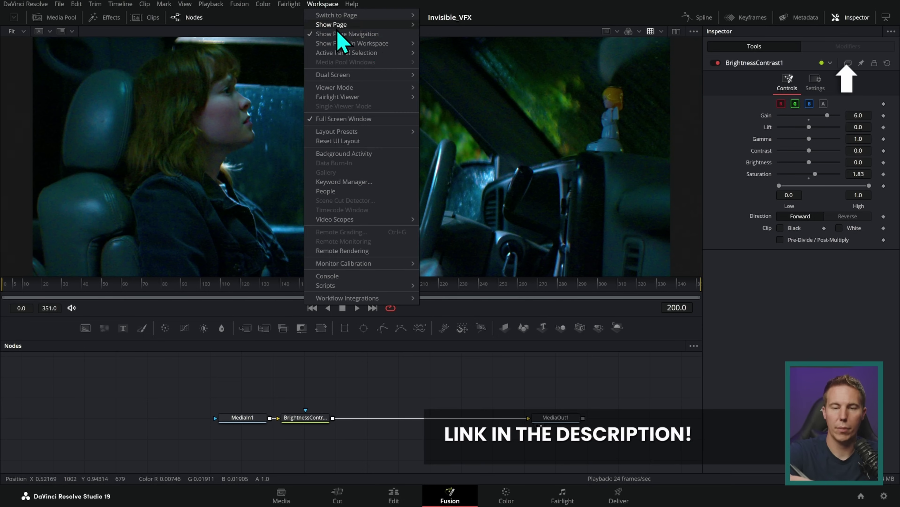
pyautogui.click(371, 36)
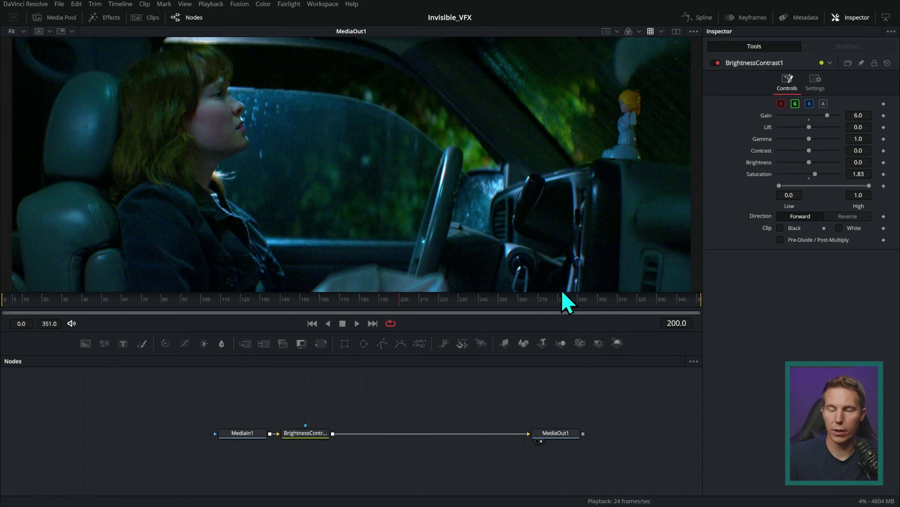
pyautogui.moveTo(453, 390); pyautogui.dragTo(482, 388)
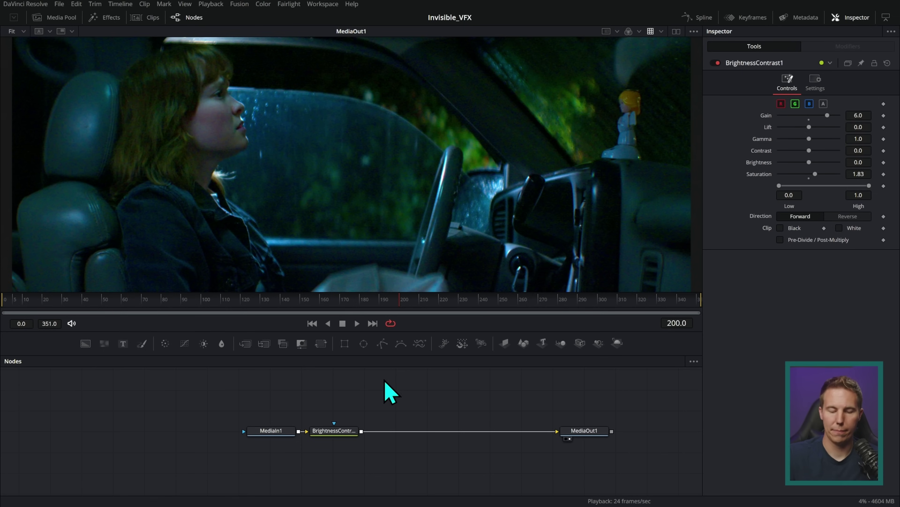
# Merge a Background node over the BrightnessContrast output and set its colour to red with a Red value of 1.0
pyautogui.moveTo(93, 348); pyautogui.dragTo(362, 431)
pyautogui.moveTo(395, 403); pyautogui.dragTo(413, 407)
pyautogui.moveTo(778, 170); pyautogui.dragTo(887, 167)
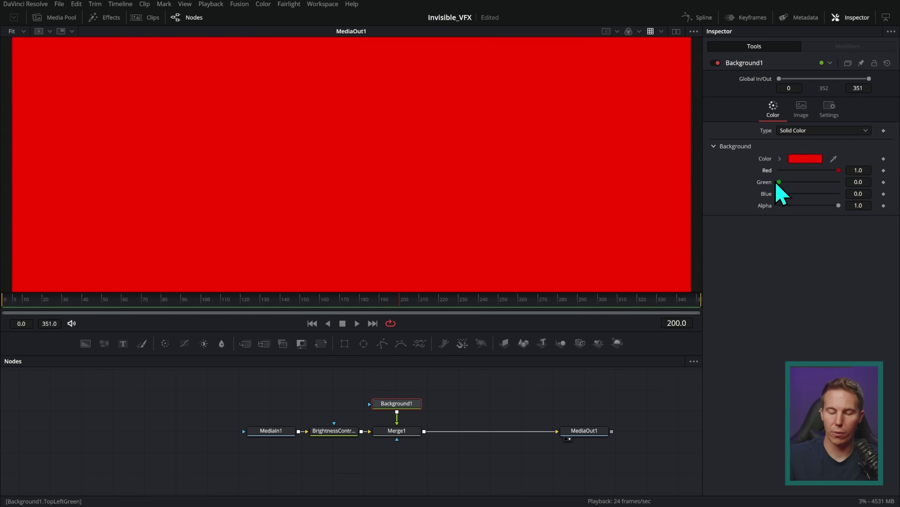
# Add a Polygon mask to the Background node, place it directly above, and remove its shape animation keyframe
pyautogui.moveTo(468, 369); pyautogui.dragTo(460, 388)
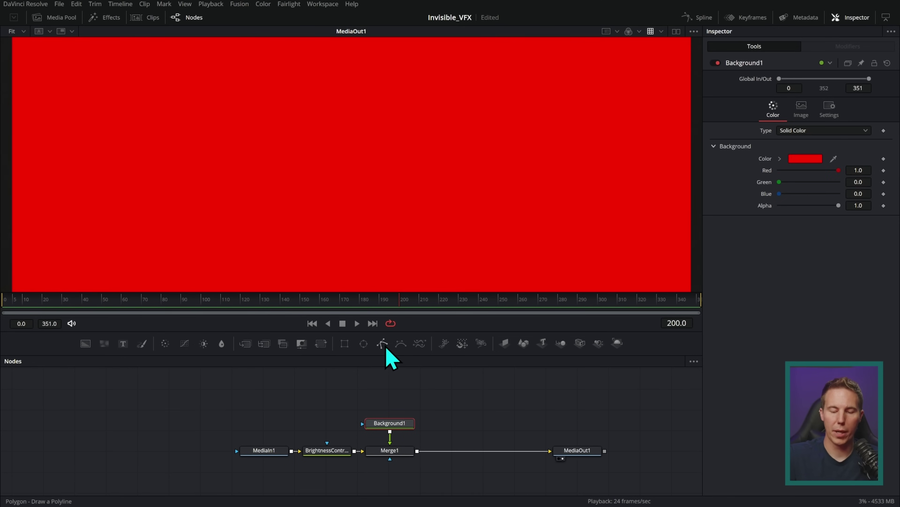
pyautogui.moveTo(385, 346); pyautogui.dragTo(408, 427)
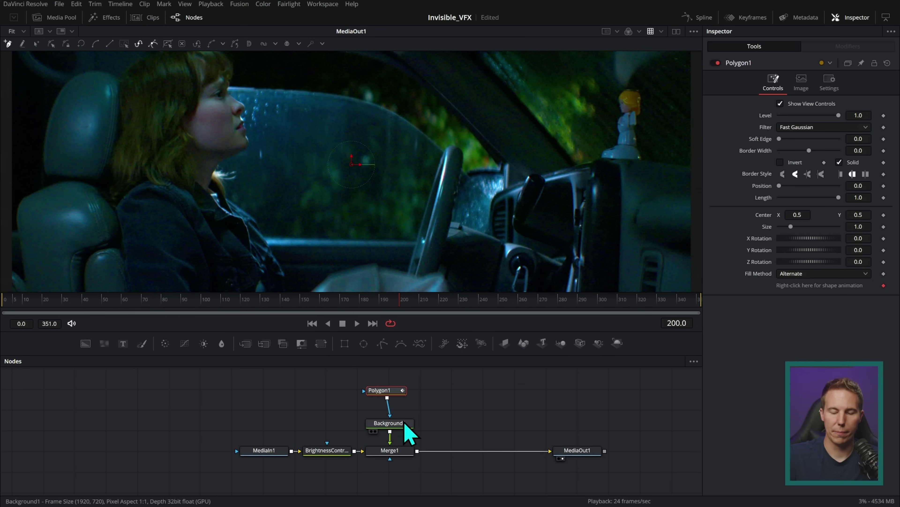
pyautogui.moveTo(392, 392); pyautogui.dragTo(395, 396)
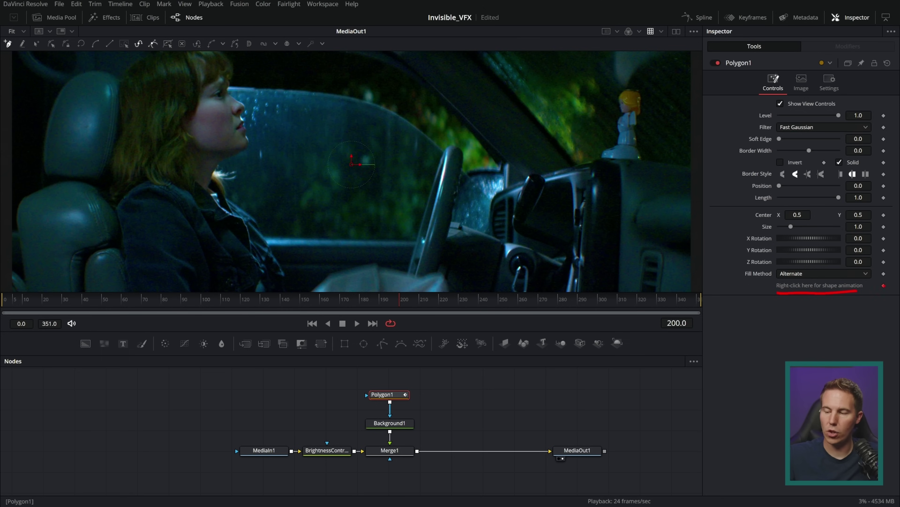
pyautogui.click(883, 285)
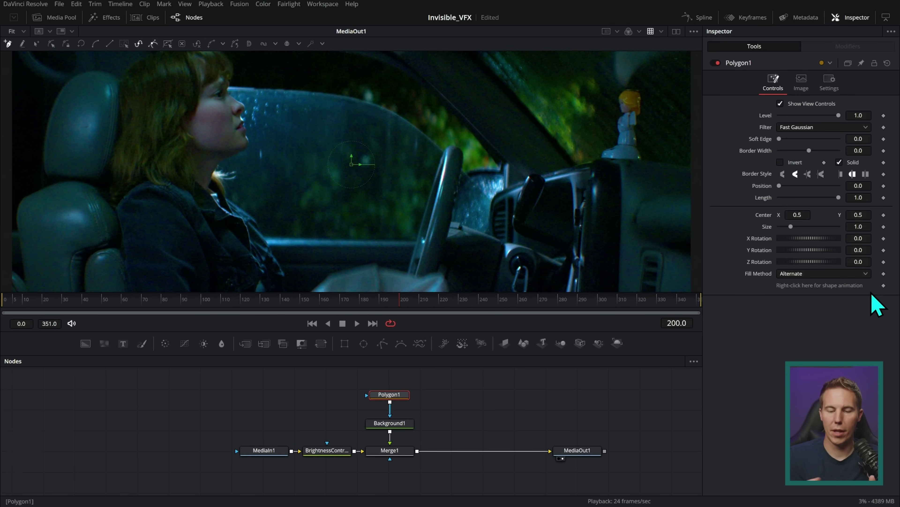
# Scrub the footage ahead to frame 218 and return to frame 200
pyautogui.press('Right')
pyautogui.press('Right')
pyautogui.press('Right')
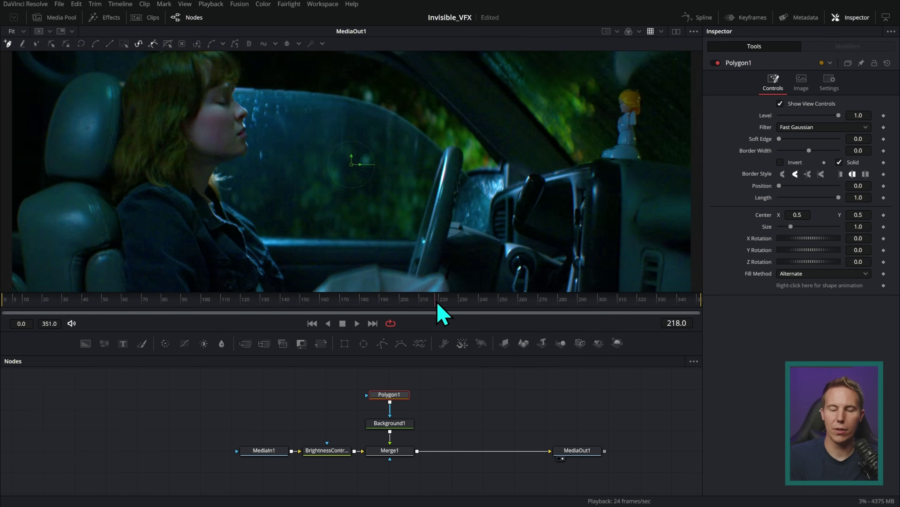
pyautogui.press('Left')
pyautogui.press('Left')
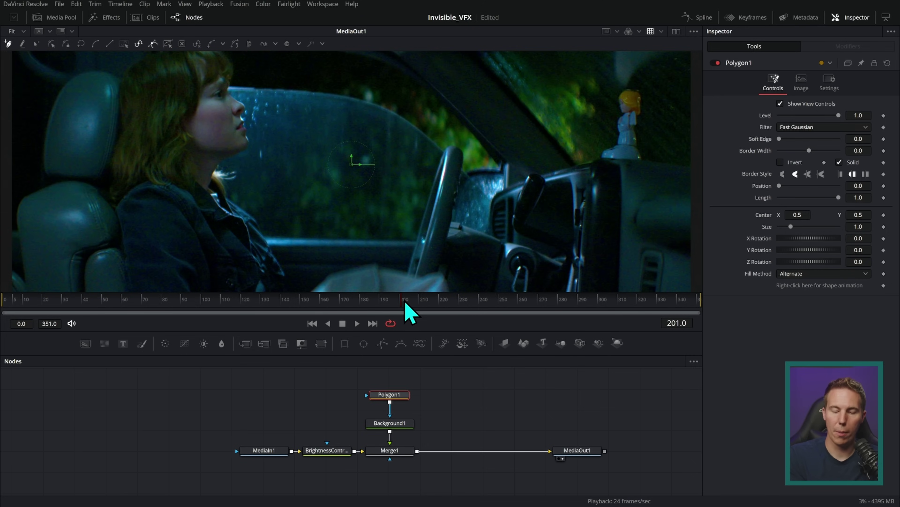
pyautogui.moveTo(405, 301); pyautogui.dragTo(401, 303)
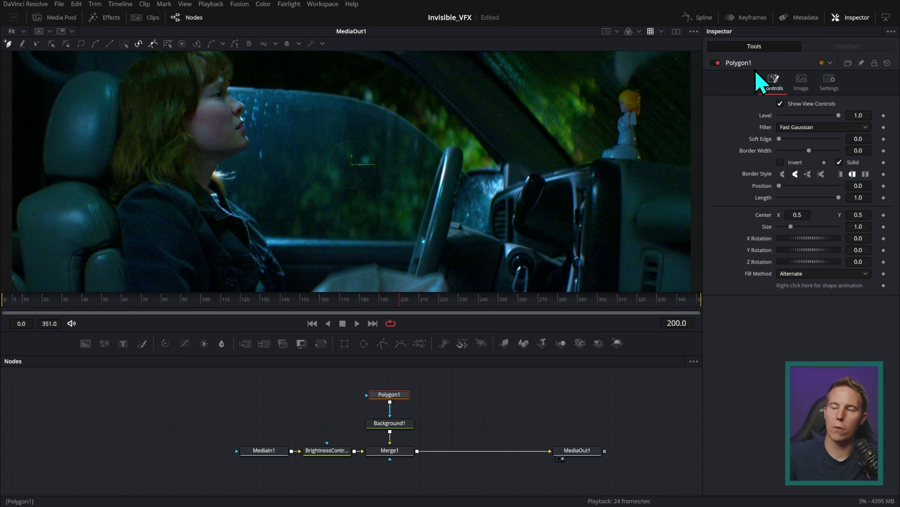
# Save the Polygon node's current settings, without shape animation, as the tool's default
pyautogui.rightClick(742, 65)
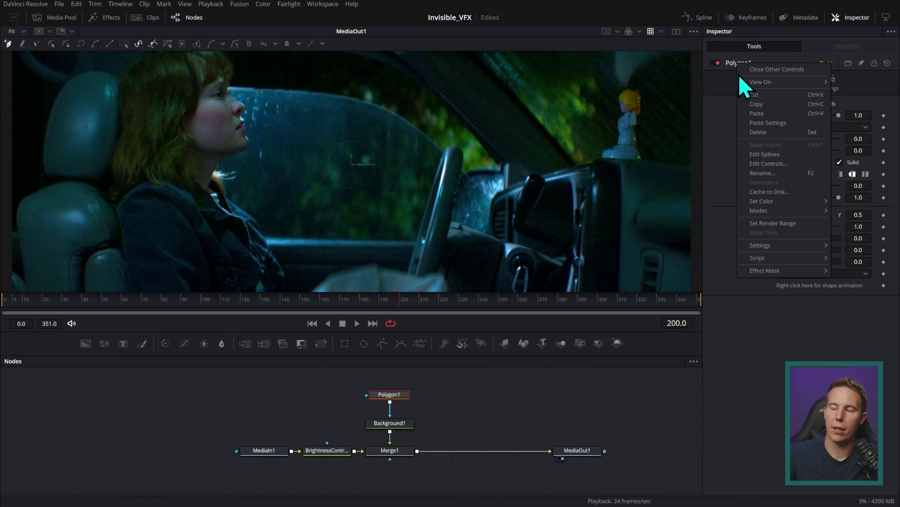
pyautogui.moveTo(783, 245)
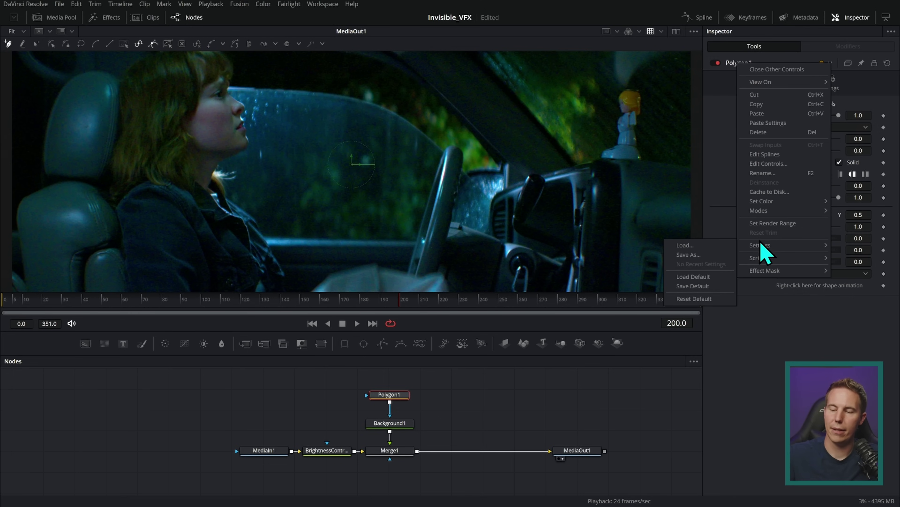
pyautogui.click(715, 286)
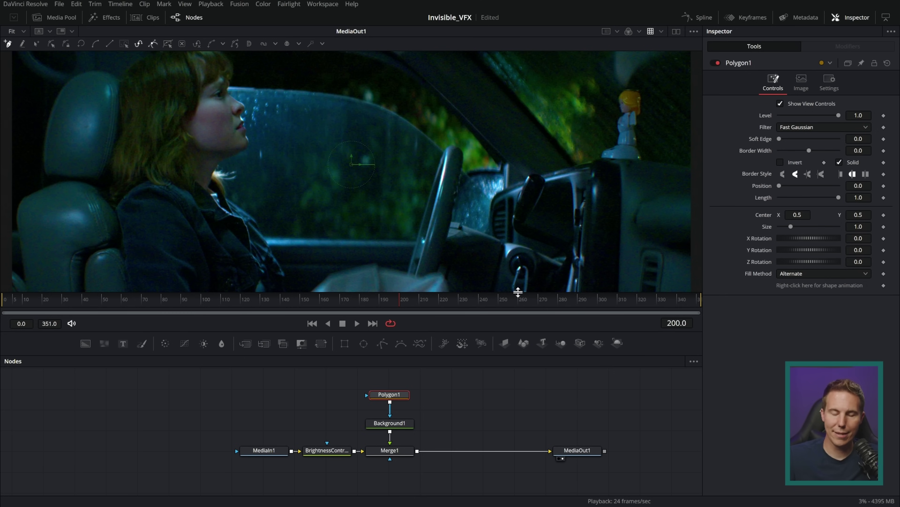
# Try tracing the driver's headrest with a closed polygon of many closely spaced points, and delete that outline
pyautogui.scroll(5, 549, 193)
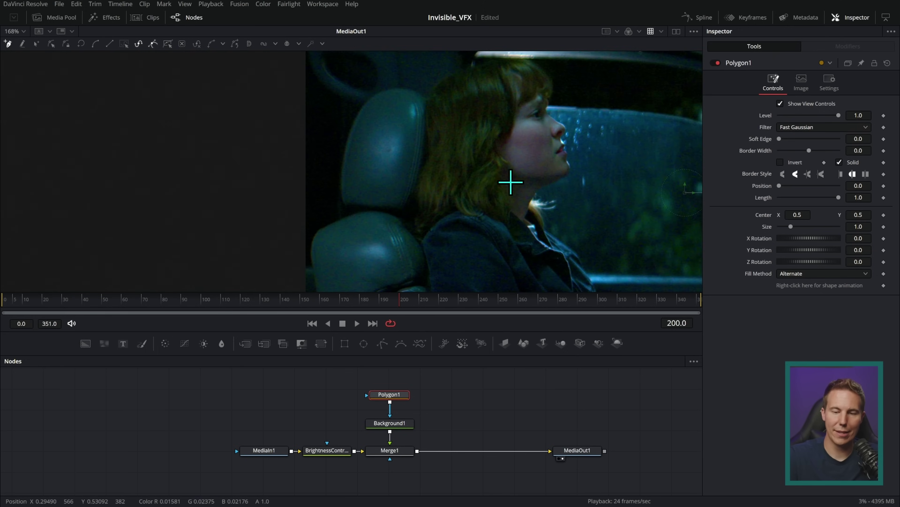
pyautogui.scroll(2, 547, 211)
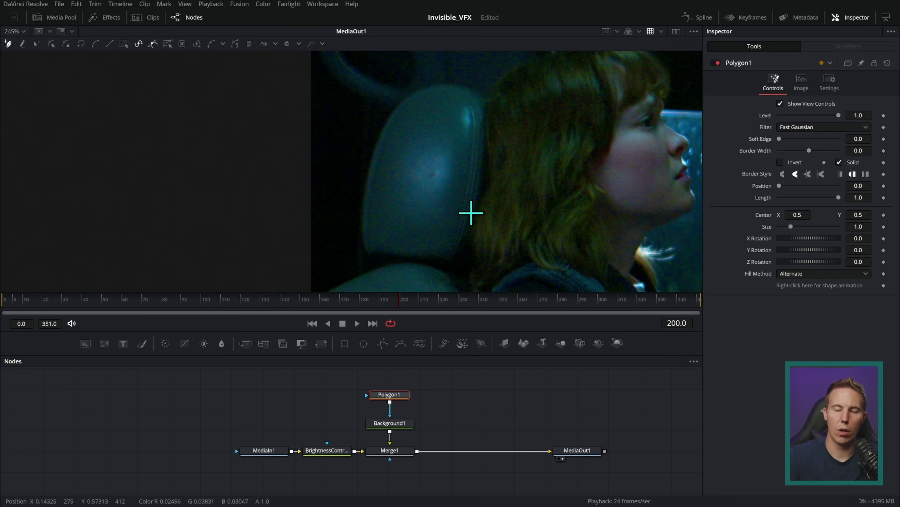
pyautogui.click(364, 191)
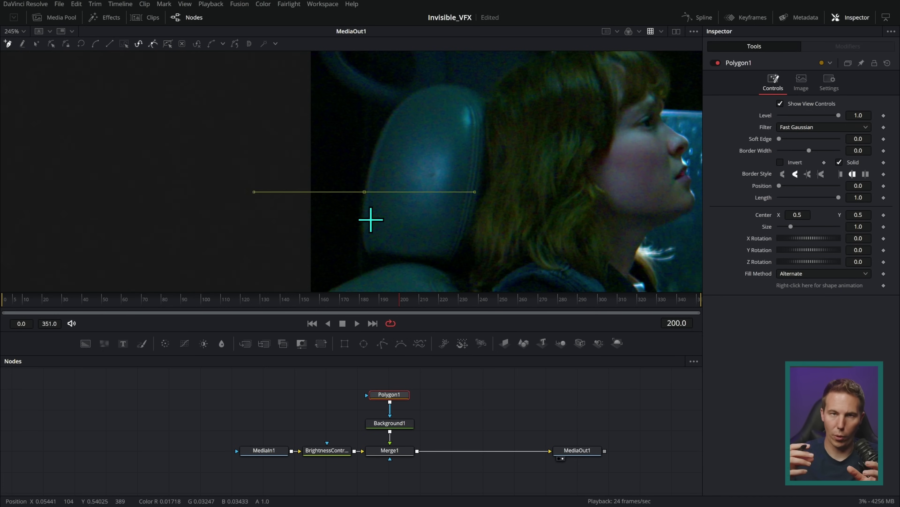
pyautogui.click(392, 128)
pyautogui.click(406, 97)
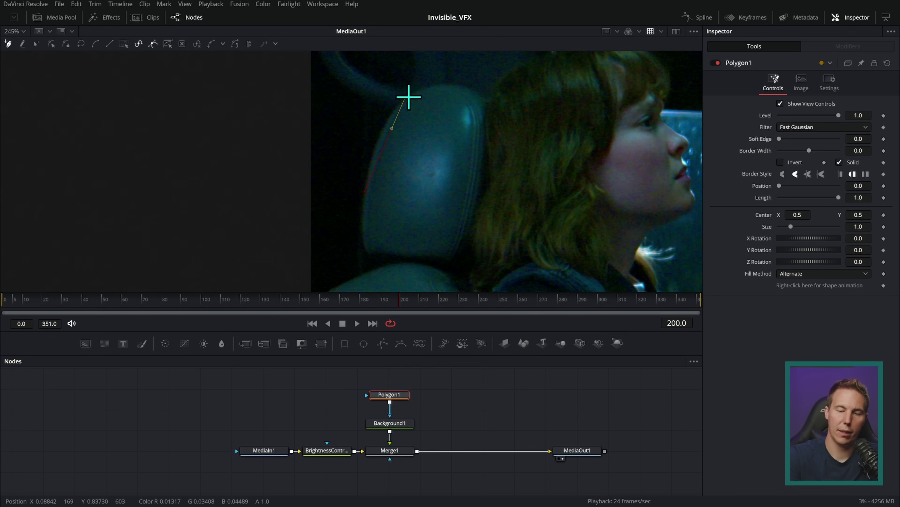
pyautogui.click(474, 92)
pyautogui.click(484, 126)
pyautogui.click(480, 163)
pyautogui.click(479, 182)
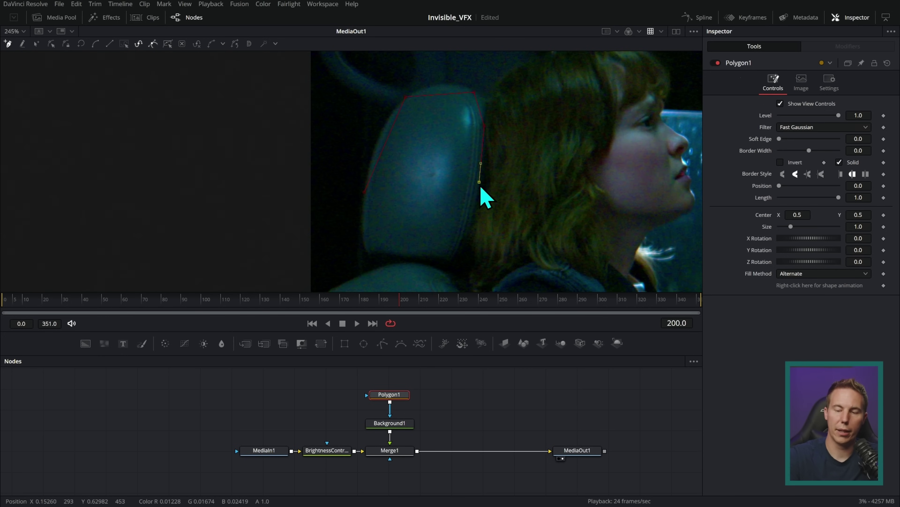
pyautogui.click(467, 227)
pyautogui.click(457, 258)
pyautogui.click(442, 258)
pyautogui.click(435, 259)
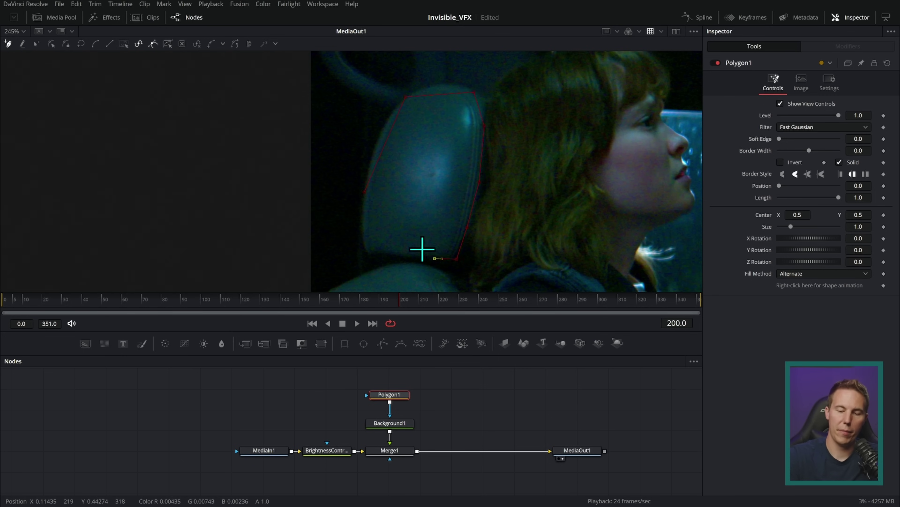
pyautogui.click(409, 257)
pyautogui.click(367, 253)
pyautogui.click(362, 227)
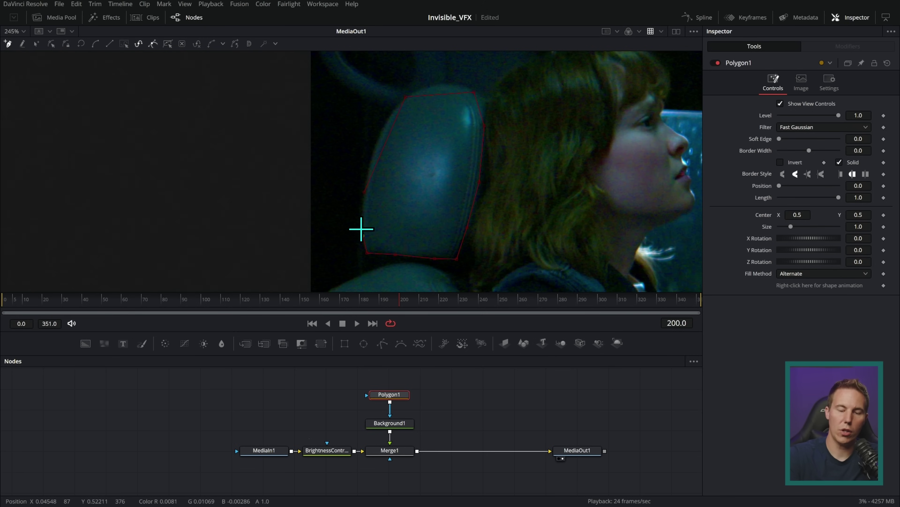
pyautogui.click(363, 208)
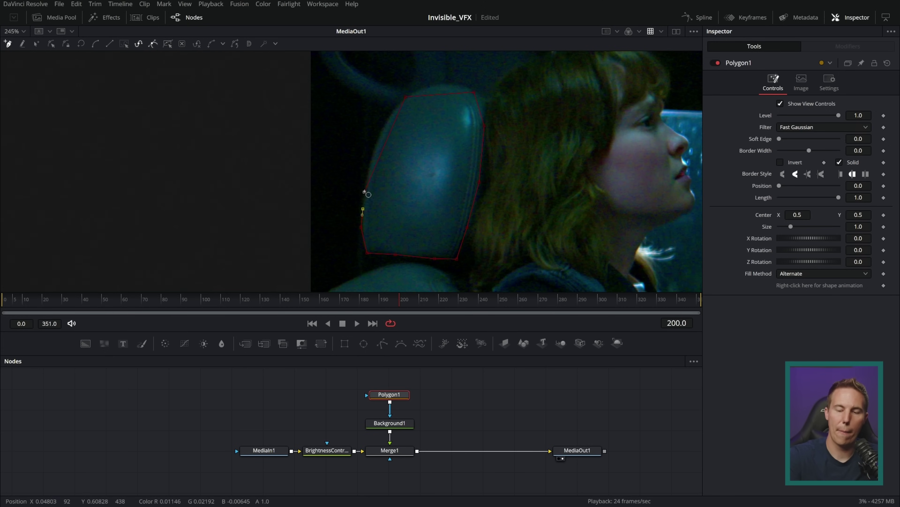
pyautogui.click(365, 195)
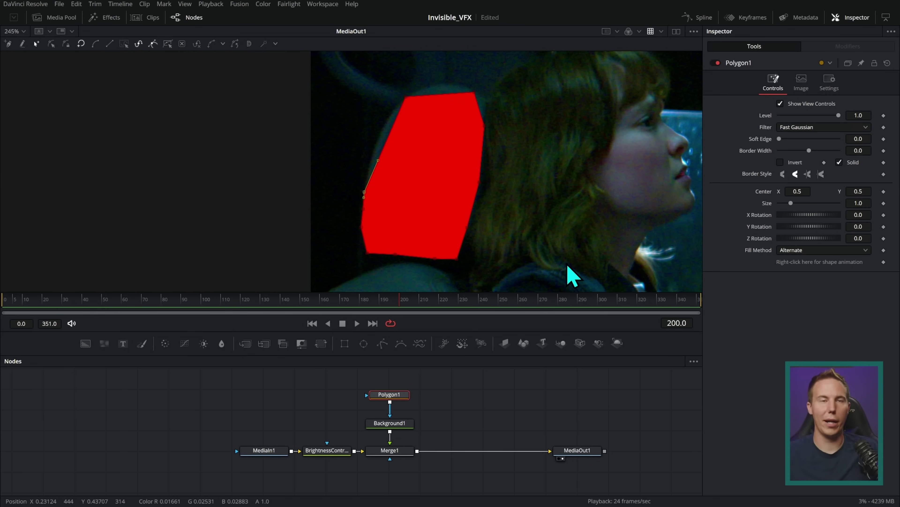
pyautogui.press('Delete')
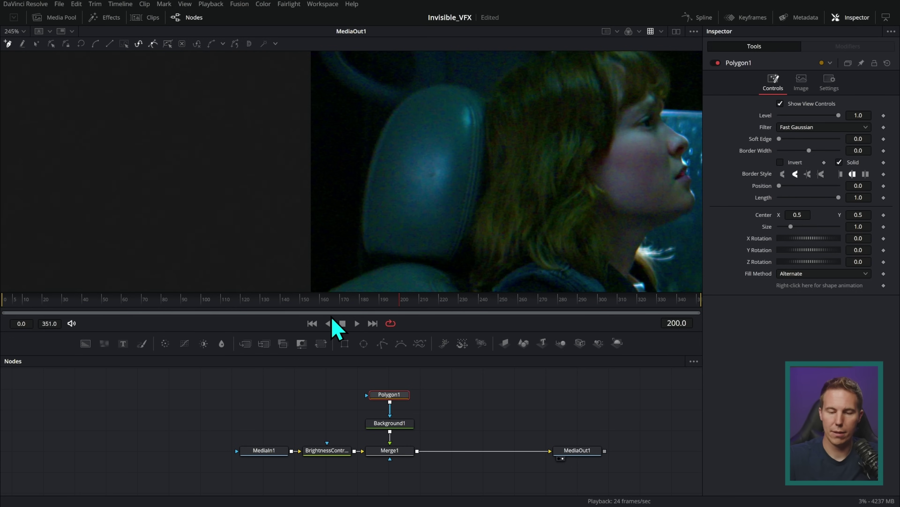
# Outline the driver's headrest again with a closed polygon mask, using fewer, more widely spaced points
pyautogui.click(366, 187)
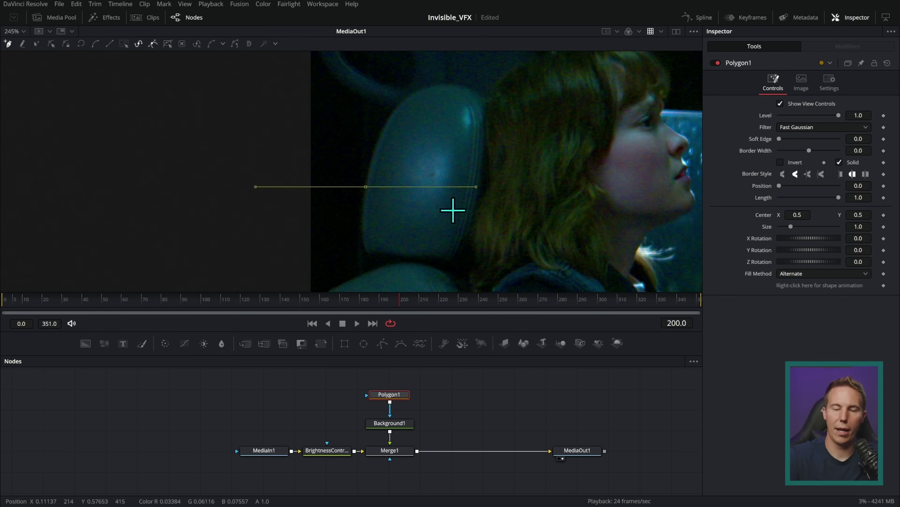
pyautogui.click(404, 103)
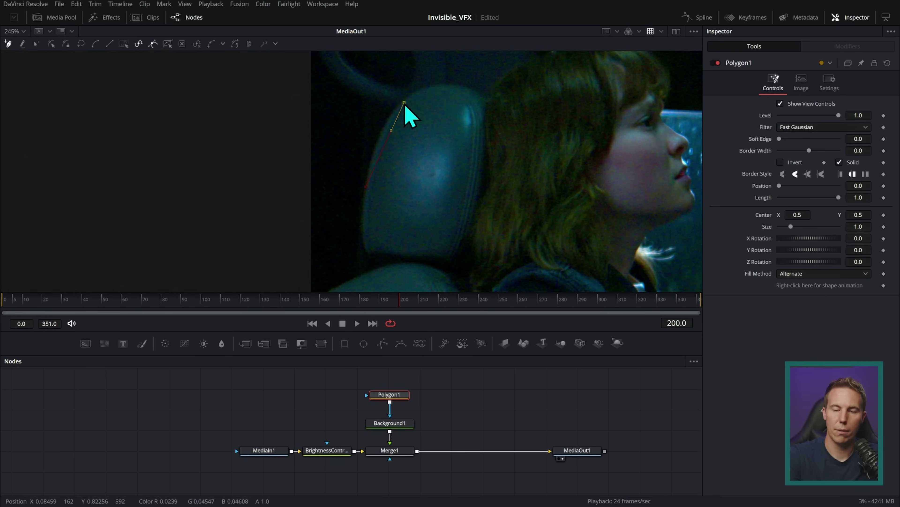
pyautogui.click(460, 86)
pyautogui.click(486, 131)
pyautogui.moveTo(470, 225); pyautogui.dragTo(465, 249)
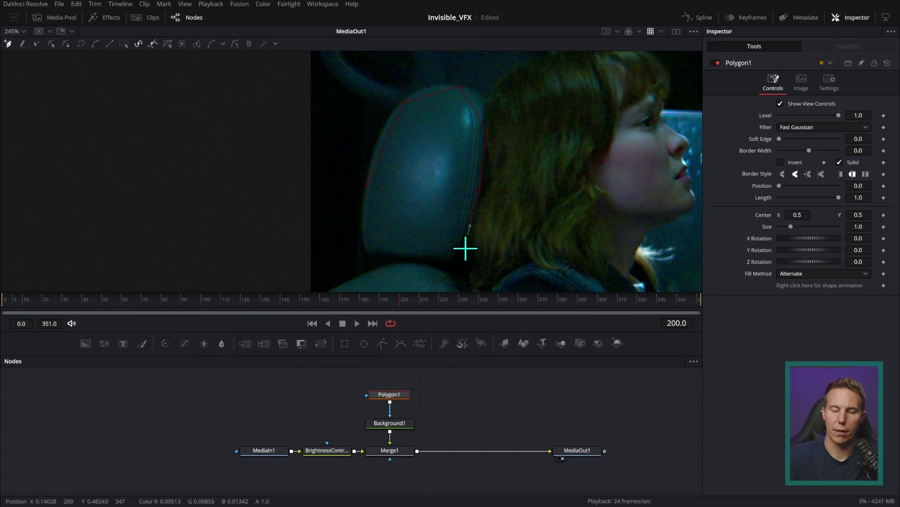
pyautogui.click(451, 269)
pyautogui.click(411, 261)
pyautogui.click(375, 256)
pyautogui.click(362, 243)
pyautogui.click(361, 219)
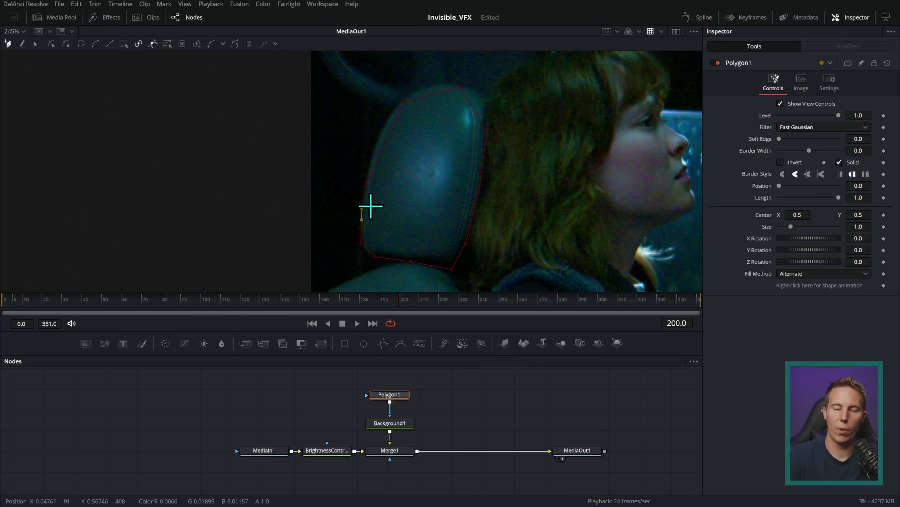
pyautogui.click(365, 188)
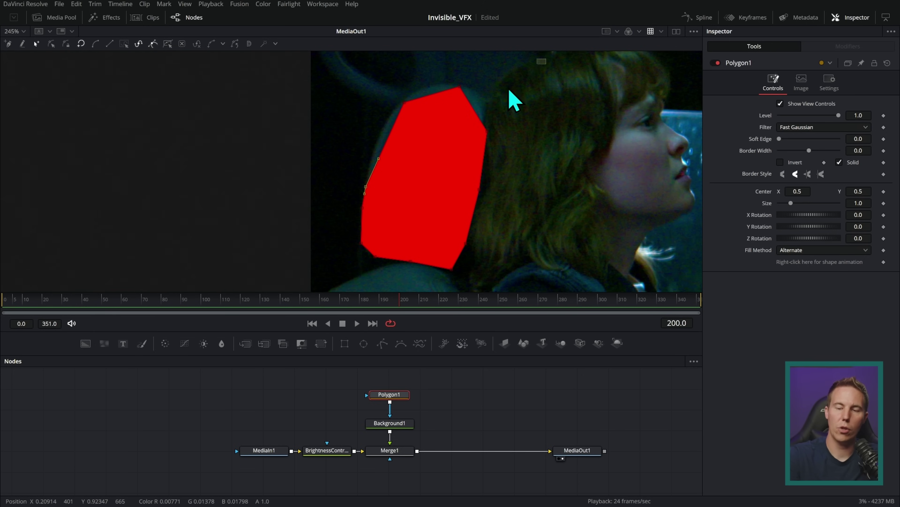
# Refine the headrest mask by nudging the whole shape, moving its hair-side points outward and adding a point on the curved back edge
pyautogui.moveTo(509, 90); pyautogui.dragTo(325, 300)
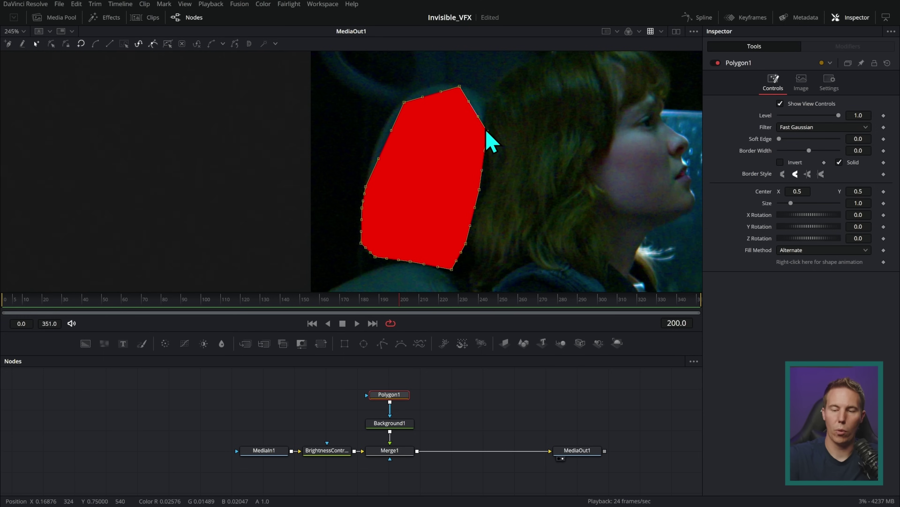
pyautogui.moveTo(487, 134)
pyautogui.mouseDown()
pyautogui.moveTo(517, 132)
pyautogui.moveTo(486, 130)
pyautogui.mouseUp()
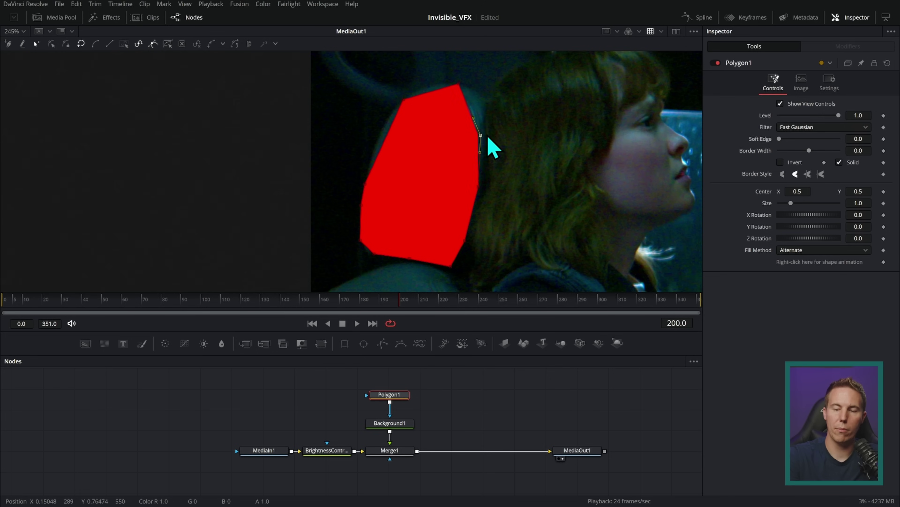
pyautogui.moveTo(489, 139); pyautogui.dragTo(491, 116)
pyautogui.moveTo(478, 187); pyautogui.dragTo(481, 189)
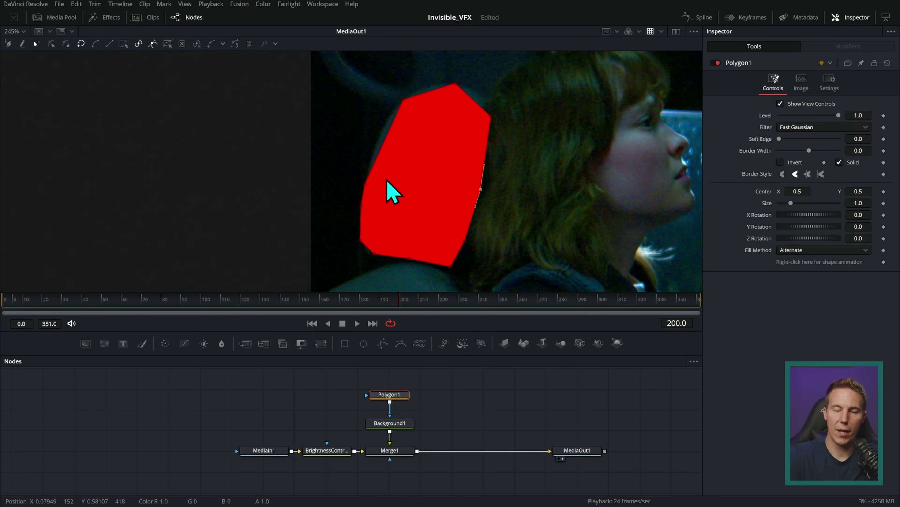
pyautogui.scroll(2, 388, 157)
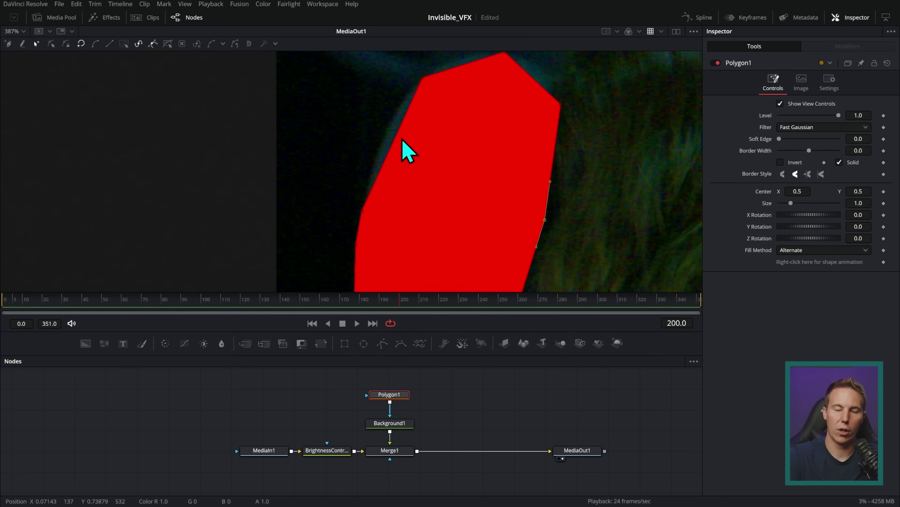
pyautogui.moveTo(396, 143); pyautogui.dragTo(385, 137)
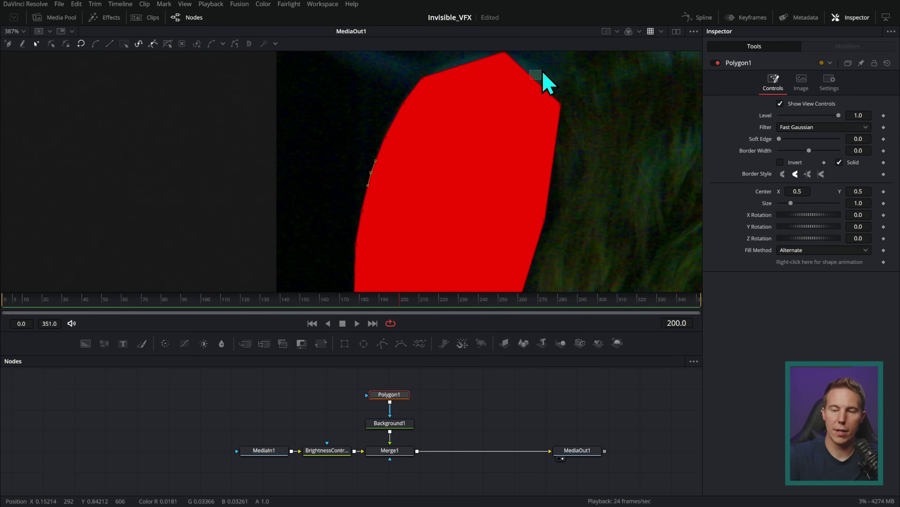
# Round the mask's upper curve by adding points along the top, removing two hair-side points and repositioning the remaining corner points
pyautogui.moveTo(533, 78); pyautogui.dragTo(545, 68)
pyautogui.moveTo(461, 69); pyautogui.dragTo(459, 59)
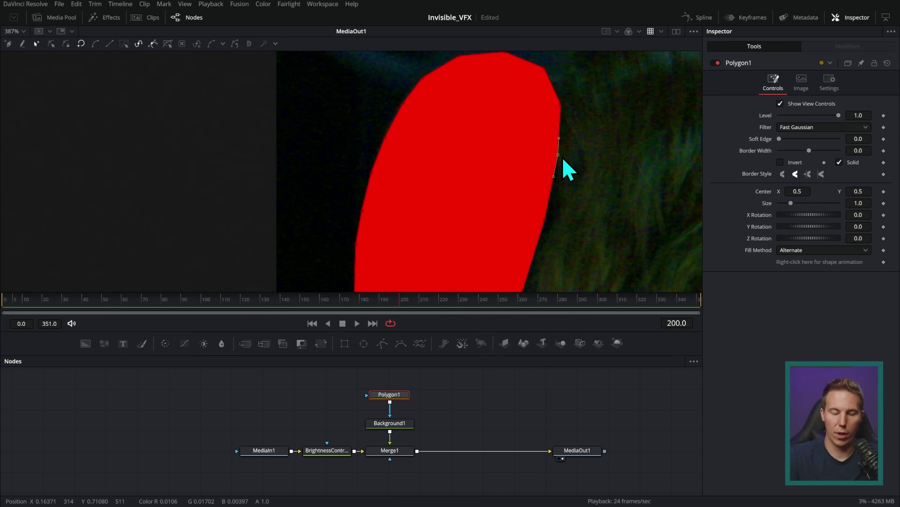
pyautogui.press('Delete')
pyautogui.click(561, 106)
pyautogui.press('Delete')
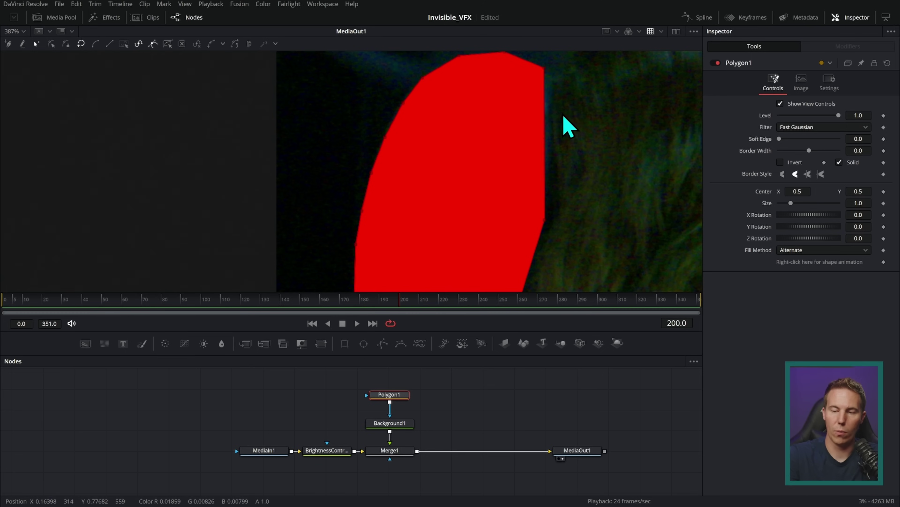
pyautogui.moveTo(545, 68); pyautogui.dragTo(546, 100)
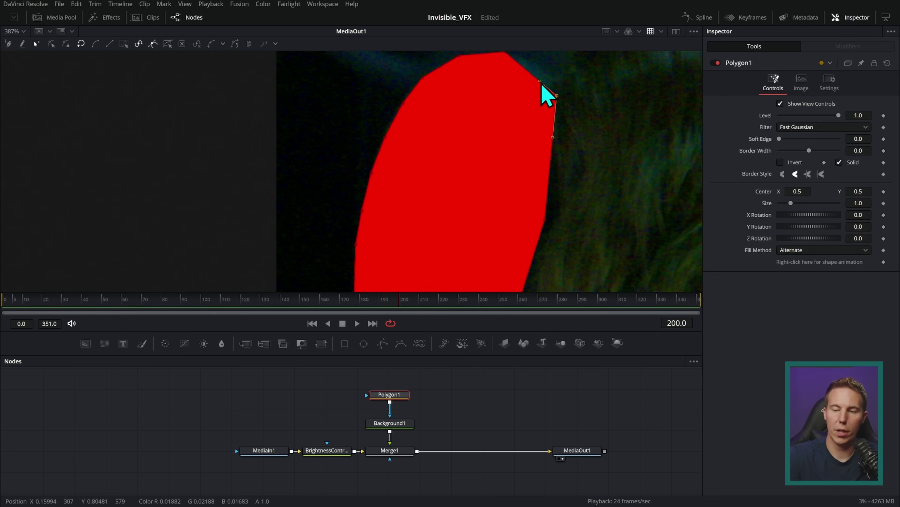
pyautogui.moveTo(539, 82); pyautogui.dragTo(535, 68)
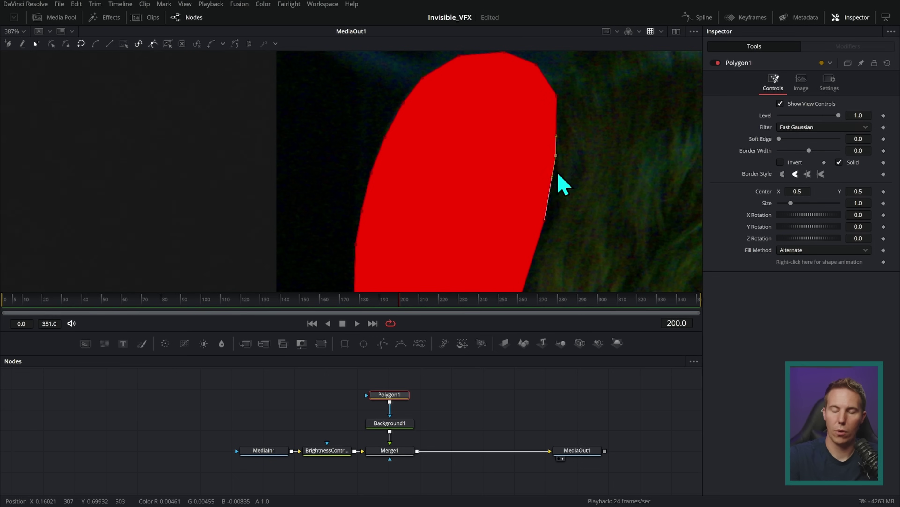
pyautogui.scroll(-3, 609, 195)
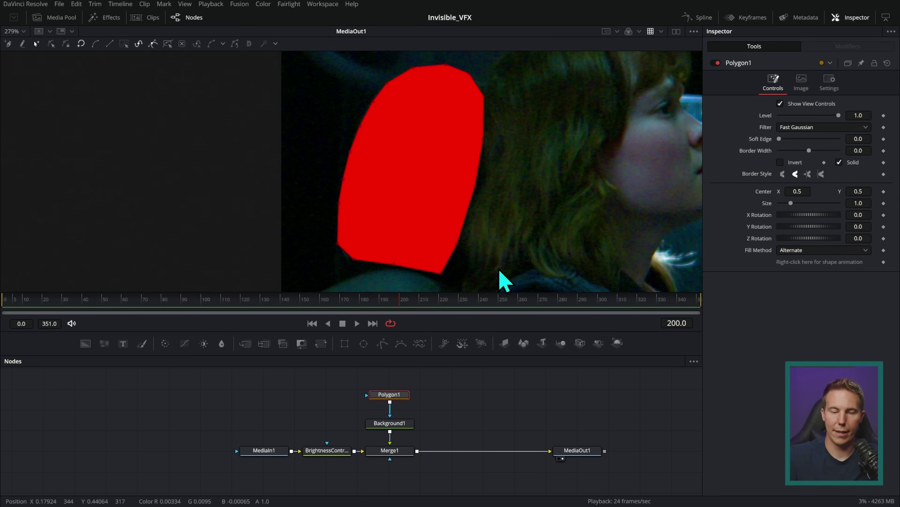
# Toggle the Merge1 node off and on repeatedly to compare the red mask with the actual headrest edges
pyautogui.click(439, 384)
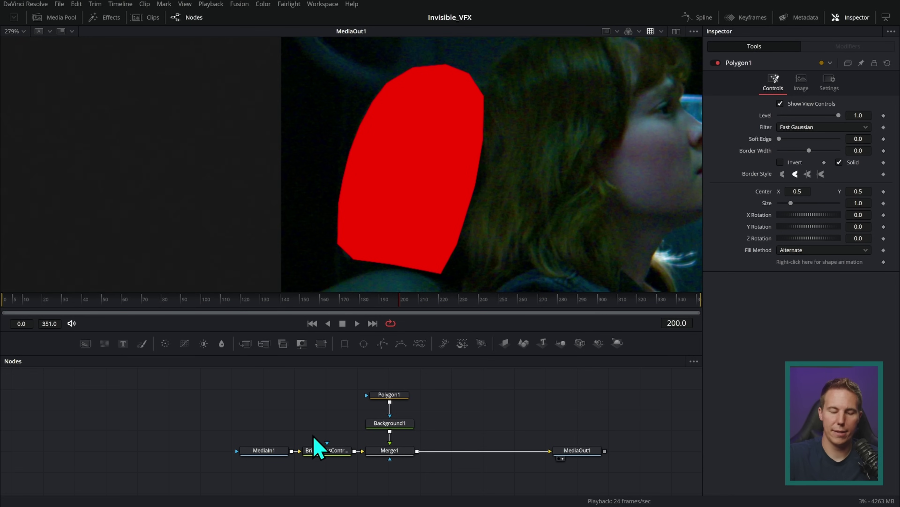
pyautogui.click(390, 450)
pyautogui.hotkey('ctrl', 'p')
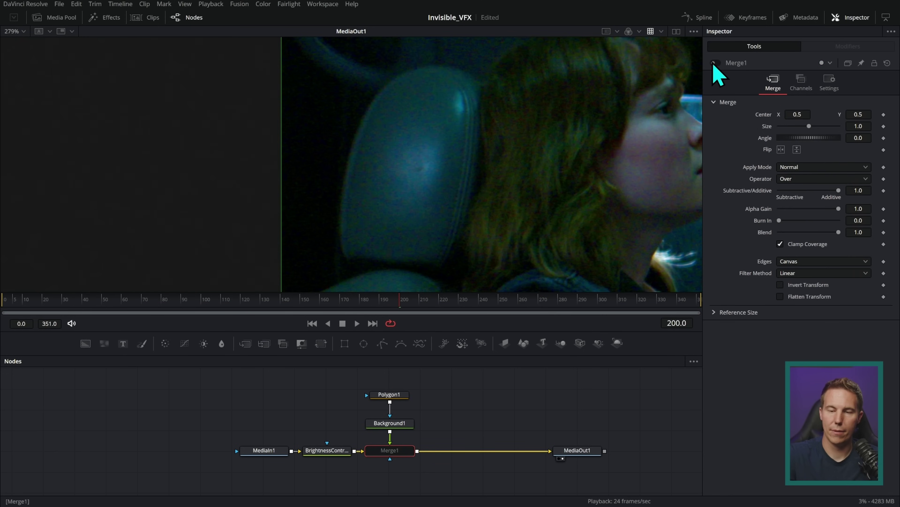
pyautogui.click(714, 63)
pyautogui.click(717, 63)
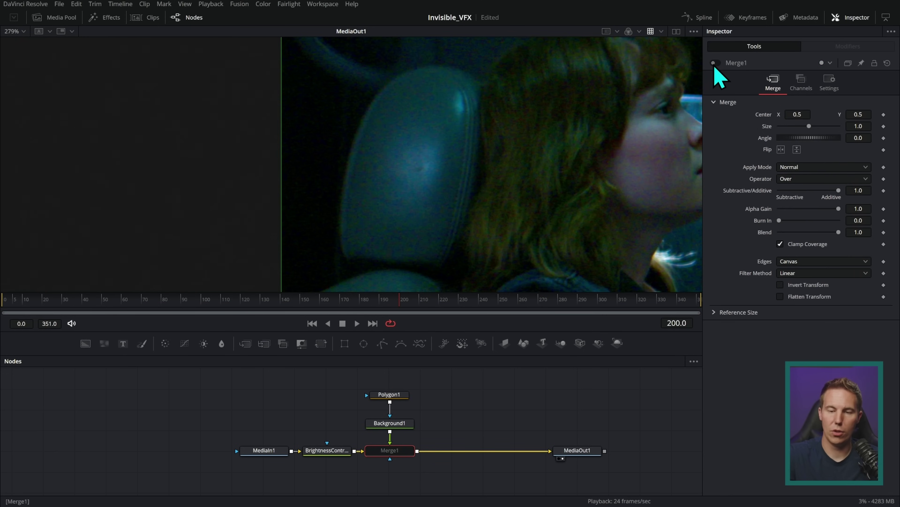
pyautogui.click(717, 63)
pyautogui.click(717, 63)
pyautogui.click(717, 63)
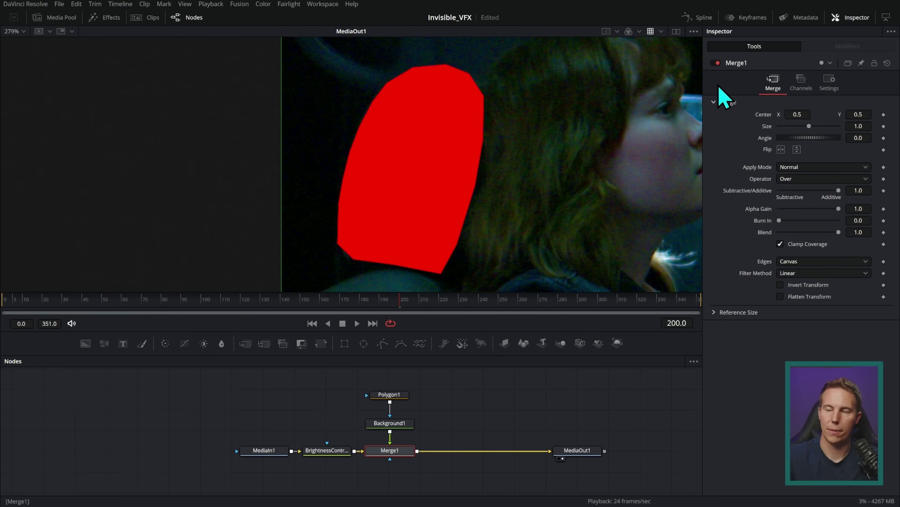
pyautogui.click(717, 63)
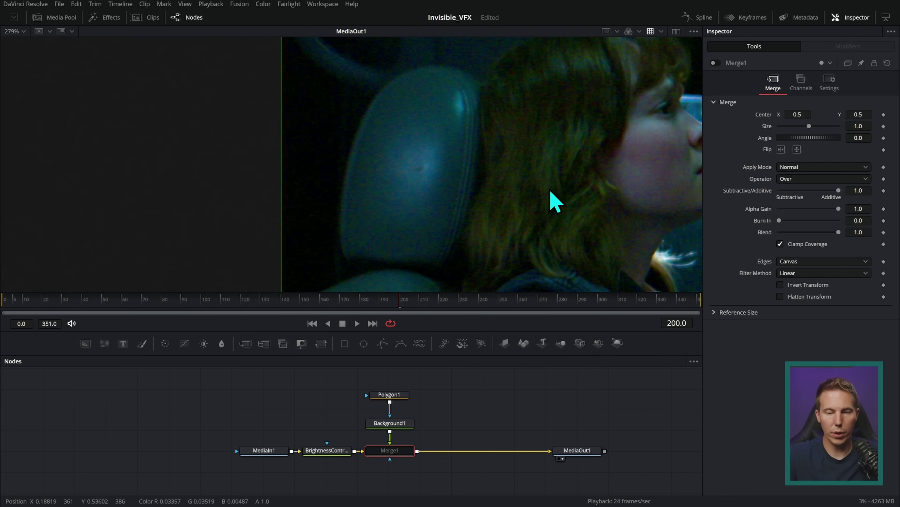
pyautogui.click(717, 63)
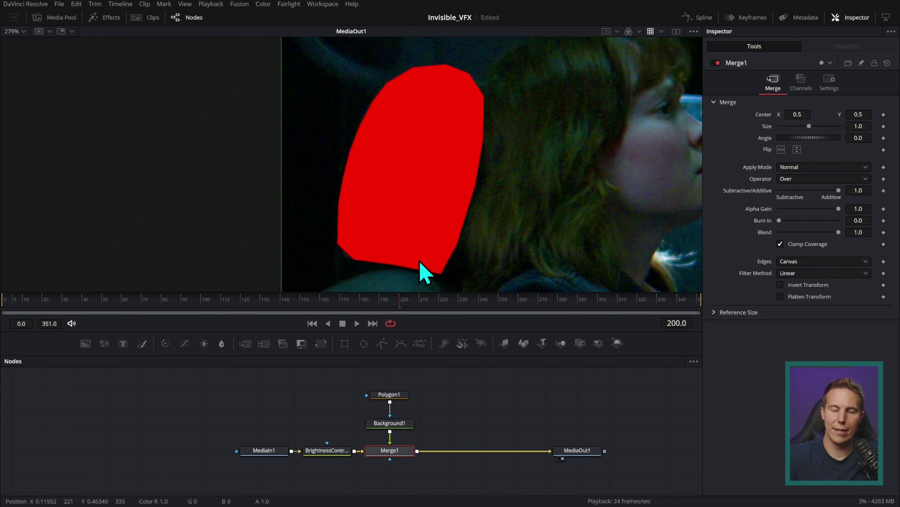
# Add more points to the headrest mask to round its lower back corner and smooth the top and hair-side curves
pyautogui.scroll(1, 398, 275)
pyautogui.scroll(2, 399, 275)
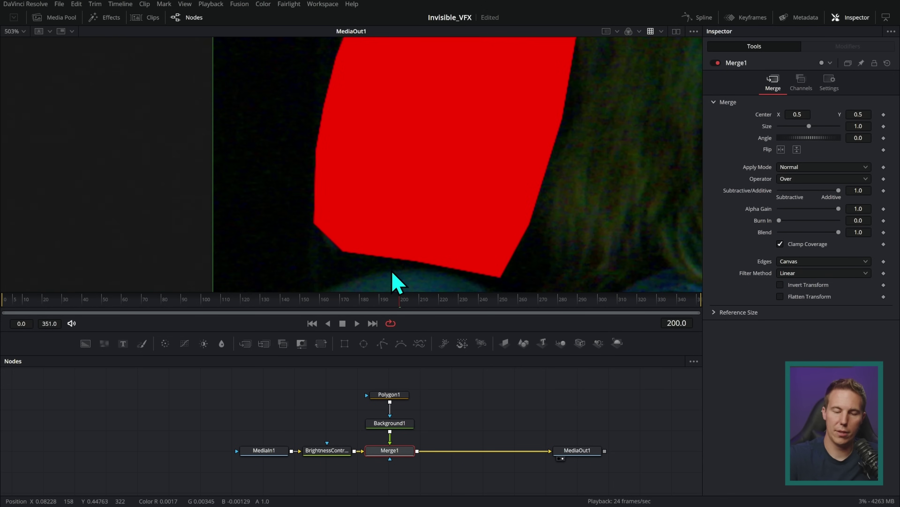
pyautogui.click(354, 247)
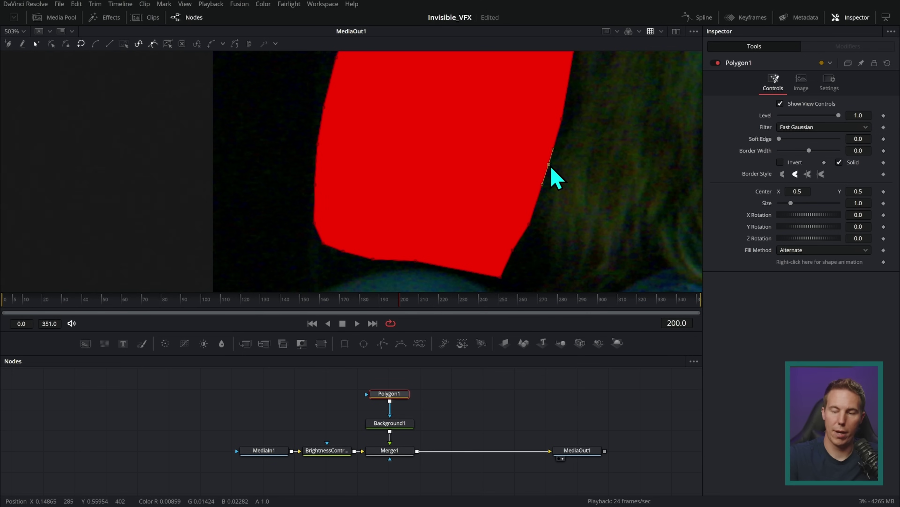
pyautogui.scroll(-5, 603, 169)
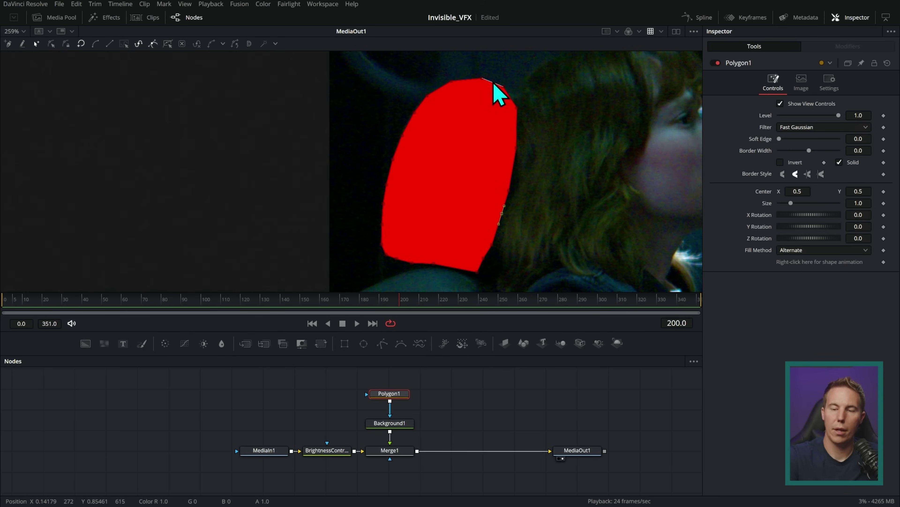
pyautogui.scroll(10, 526, 93)
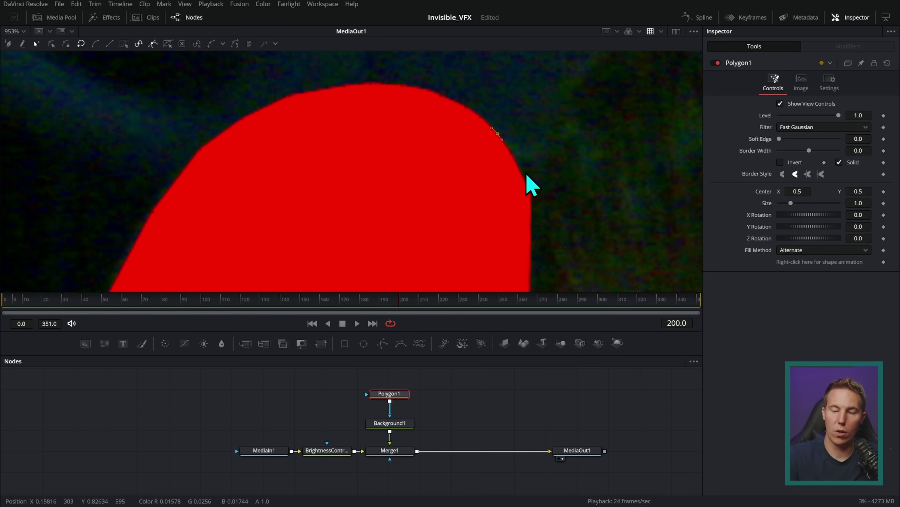
pyautogui.scroll(-3, 567, 230)
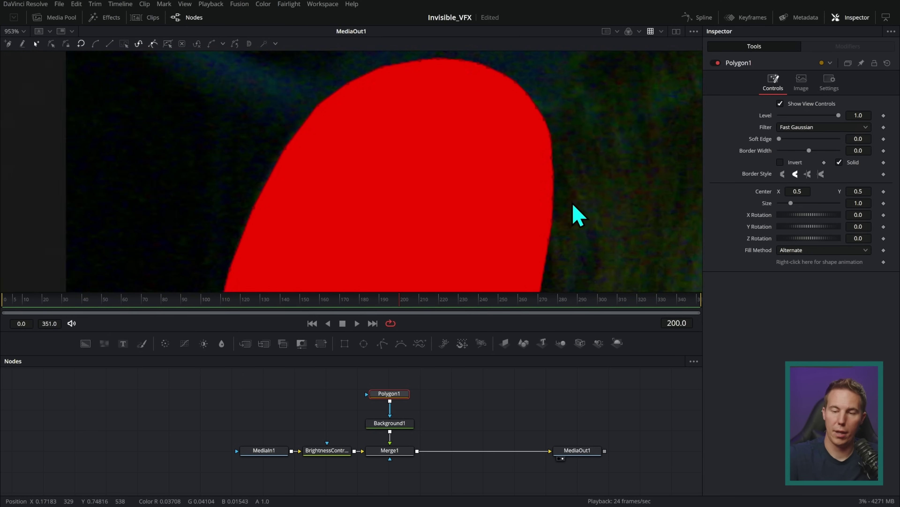
pyautogui.click(468, 376)
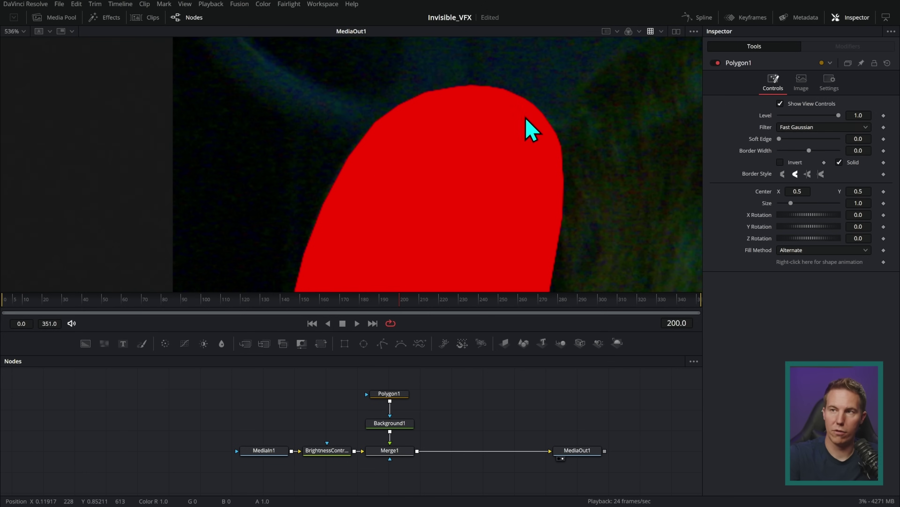
pyautogui.scroll(2, 483, 107)
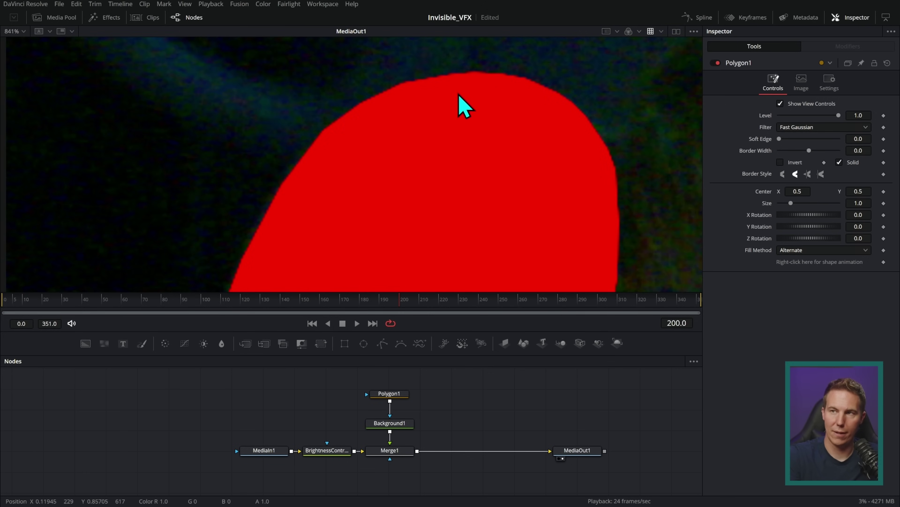
pyautogui.scroll(-2, 564, 197)
pyautogui.scroll(1, 568, 210)
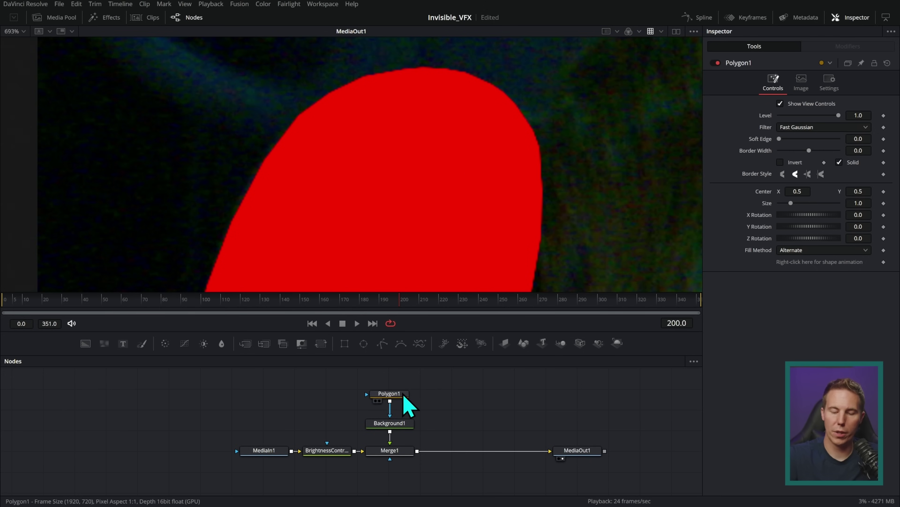
# Try softening the headrest mask with a Soft Edge of about 0.005, and return the Soft Edge to 0.0
pyautogui.click(401, 393)
pyautogui.moveTo(779, 139); pyautogui.dragTo(781, 139)
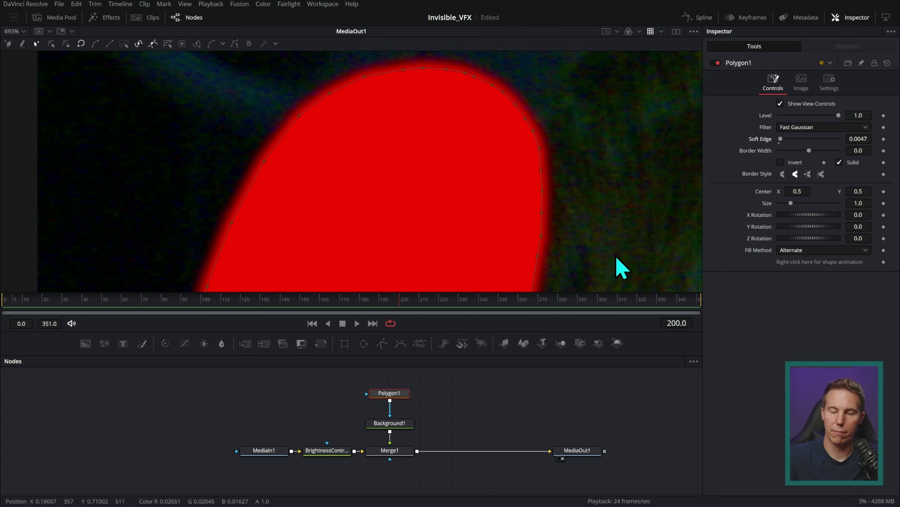
pyautogui.click(464, 391)
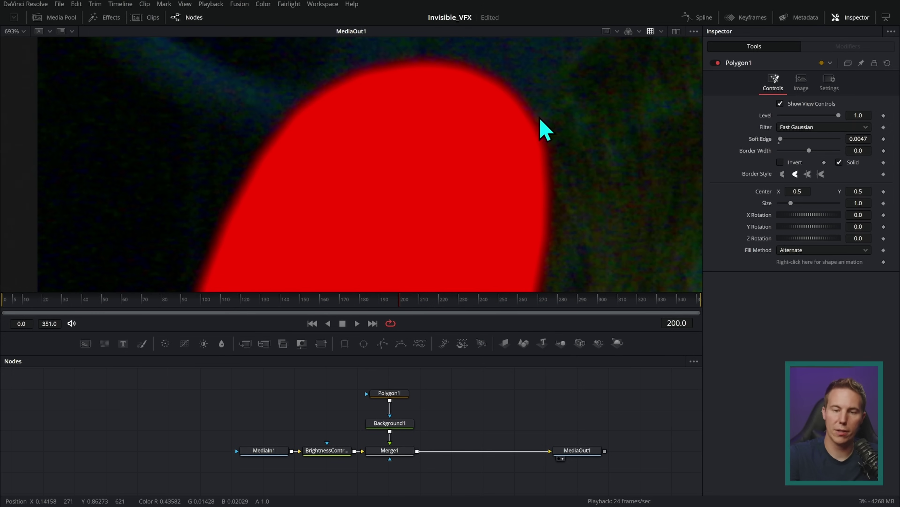
pyautogui.click(403, 393)
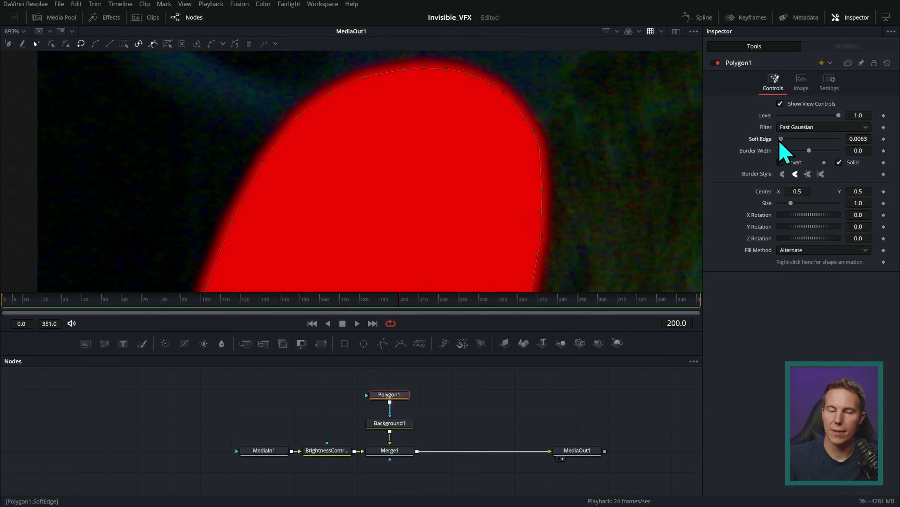
pyautogui.moveTo(781, 140); pyautogui.dragTo(779, 140)
# Save the project
pyautogui.scroll(-4, 599, 221)
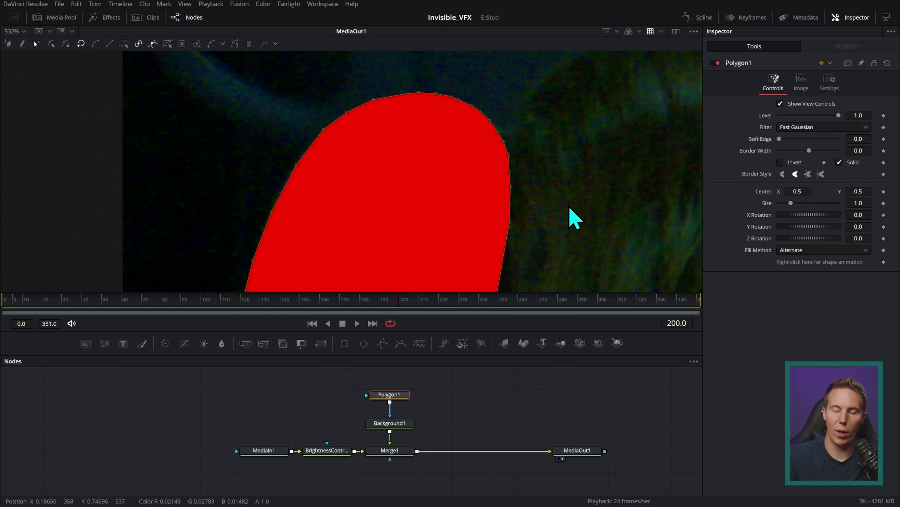
pyautogui.scroll(-1, 570, 207)
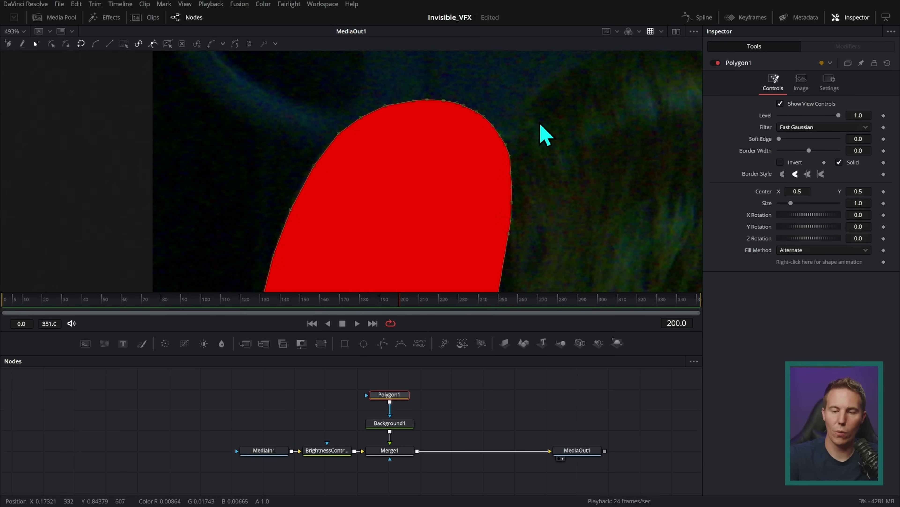
pyautogui.hotkey('ctrl', 's')
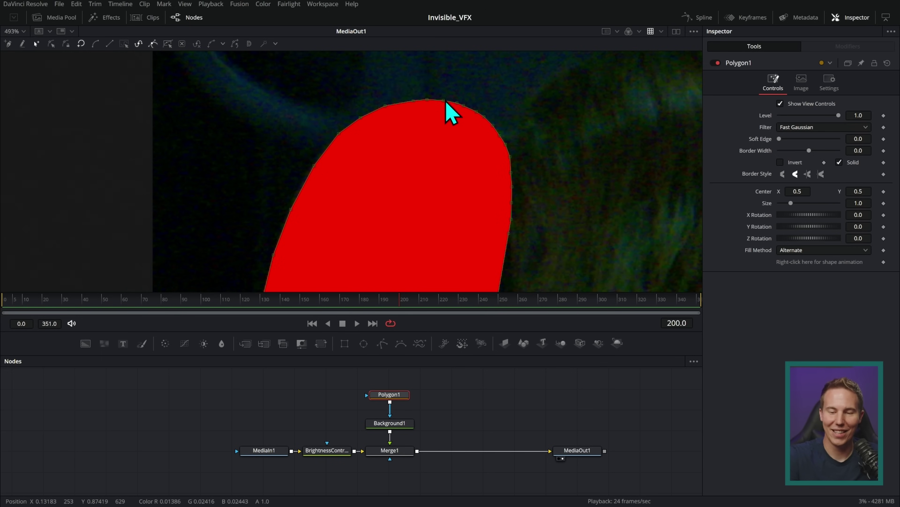
# Shift the mask's top and upper hair-side points outward, and realign the neighbouring points to smooth out the bumps in the outline
pyautogui.moveTo(445, 102); pyautogui.dragTo(457, 100)
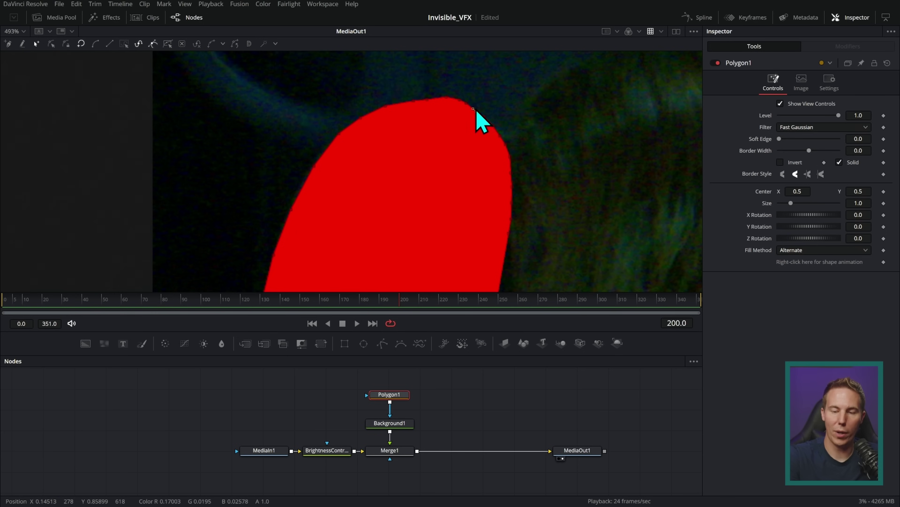
pyautogui.moveTo(398, 63); pyautogui.dragTo(517, 163)
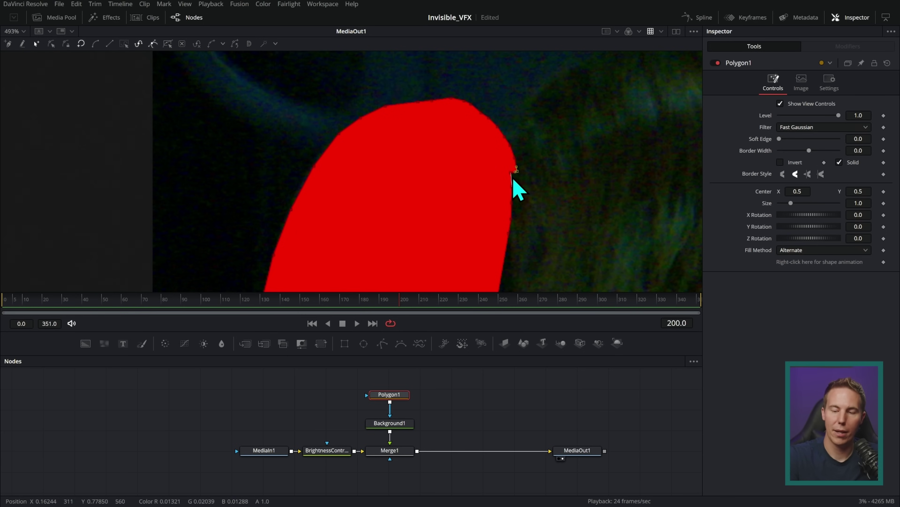
pyautogui.scroll(5, 527, 181)
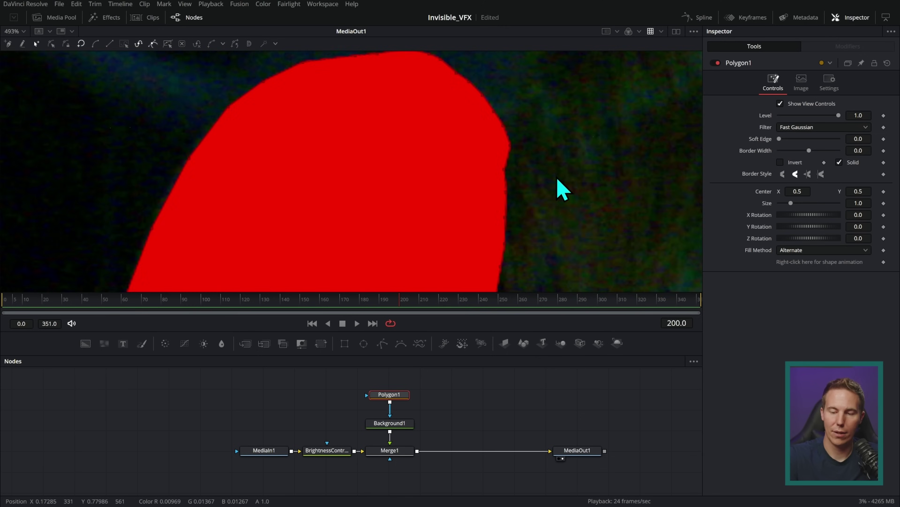
pyautogui.moveTo(521, 137); pyautogui.dragTo(464, 249)
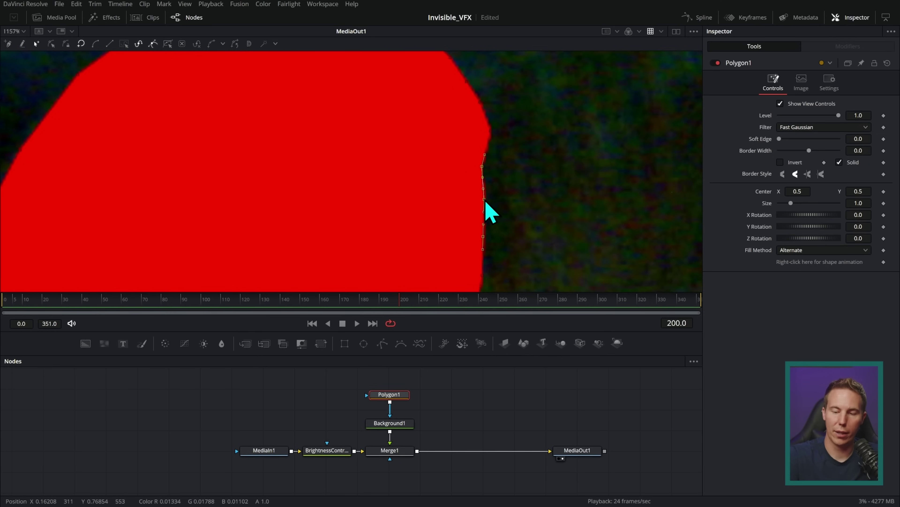
pyautogui.scroll(-4, 527, 213)
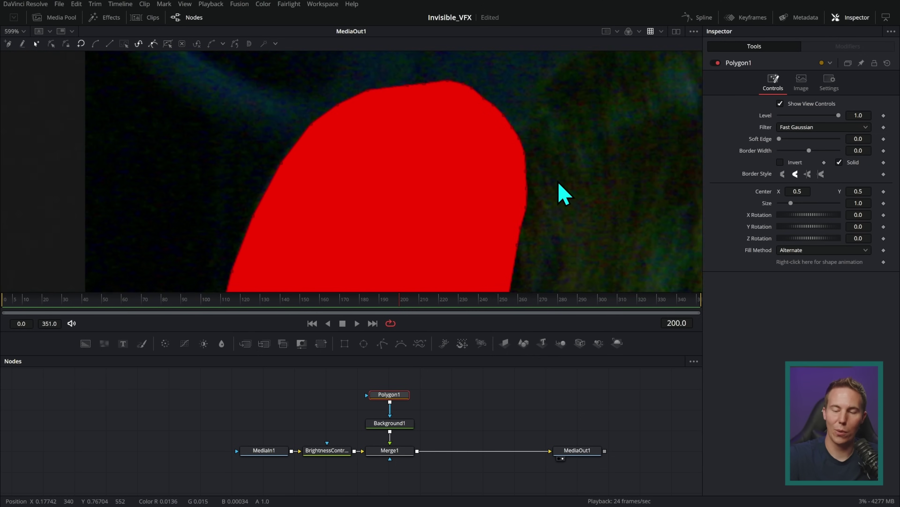
pyautogui.moveTo(491, 202); pyautogui.dragTo(490, 218)
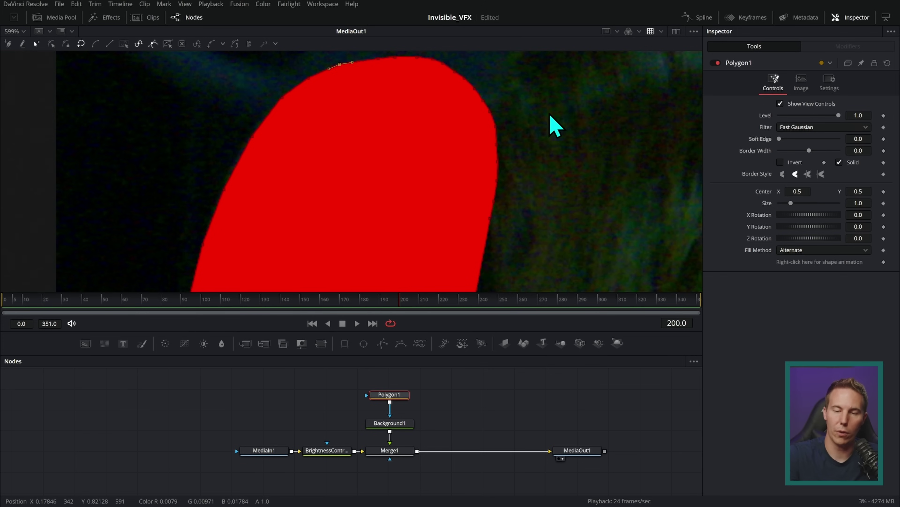
pyautogui.scroll(-2, 570, 163)
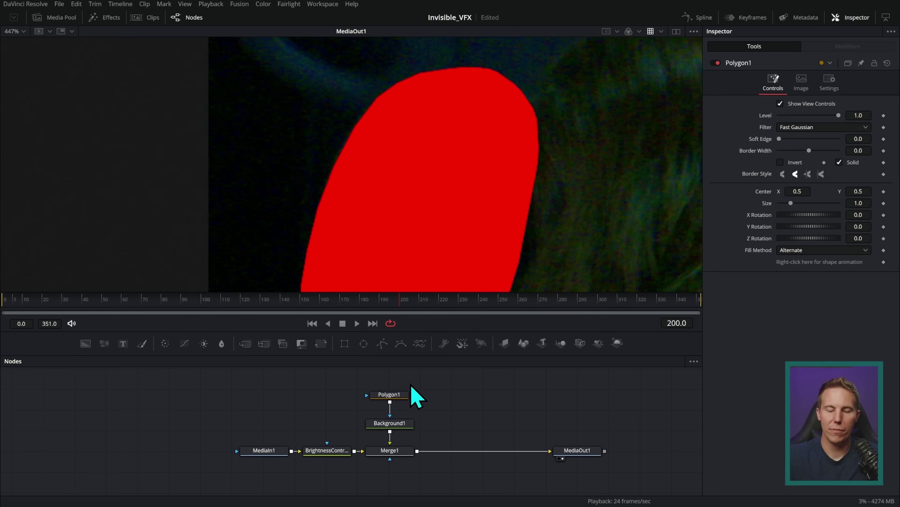
# Select all points of the Polygon1 headrest outline and delete them
pyautogui.click(403, 395)
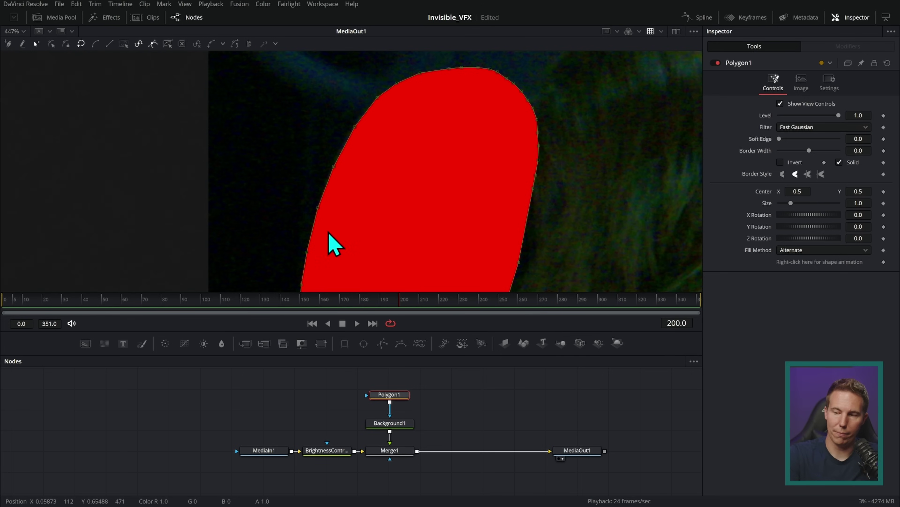
pyautogui.scroll(-3, 530, 259)
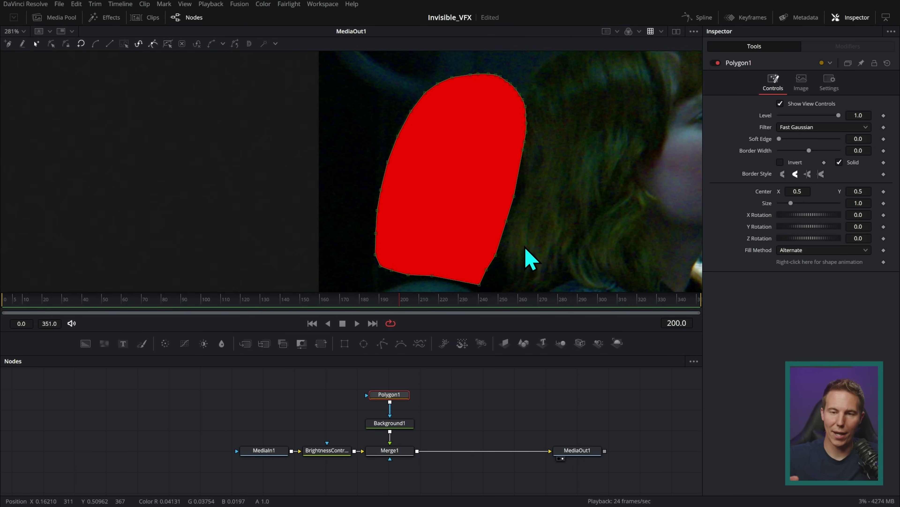
pyautogui.moveTo(554, 59); pyautogui.dragTo(314, 340)
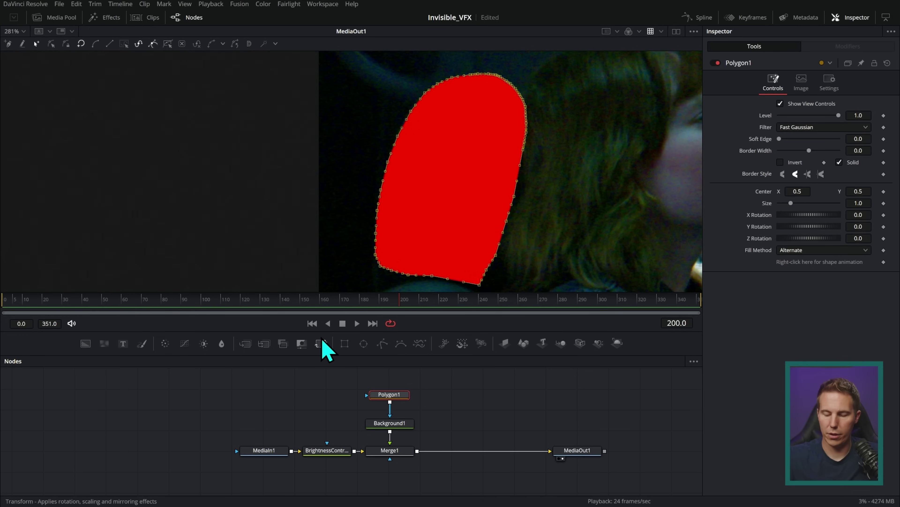
pyautogui.press('Delete')
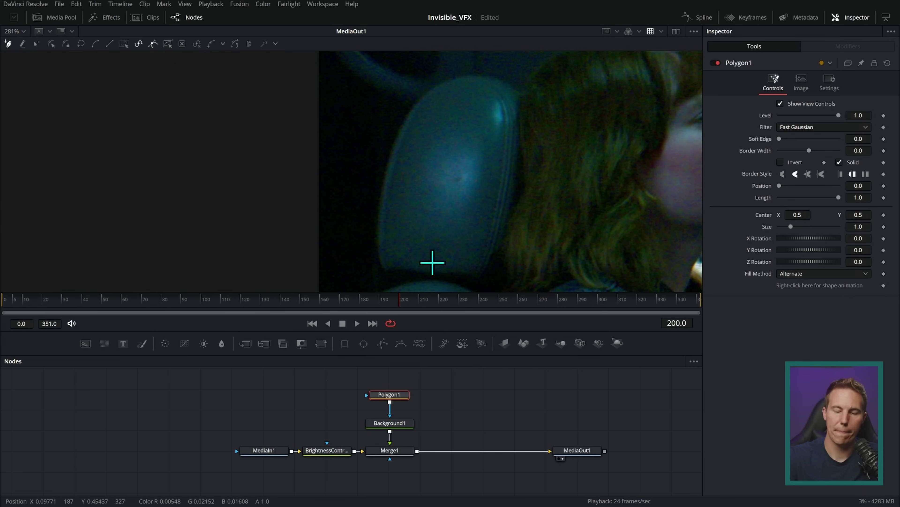
# Draw a closed three-point mask over the headrest, with points at its lower front corner, top centre and lower hair-side corner
pyautogui.click(386, 270)
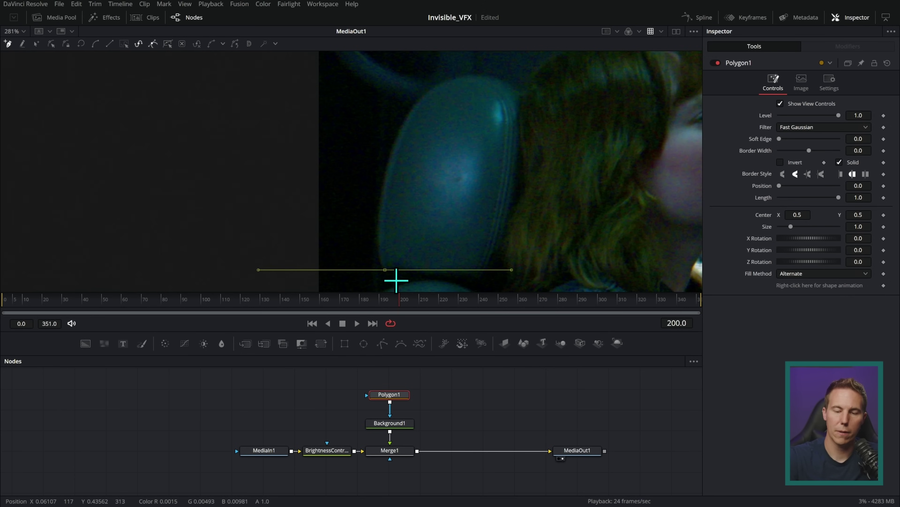
pyautogui.click(473, 77)
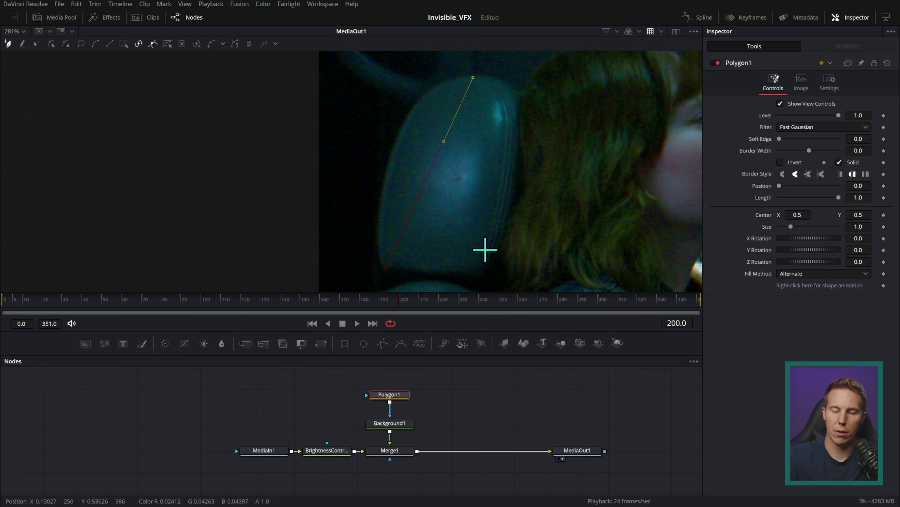
pyautogui.click(480, 279)
pyautogui.click(385, 271)
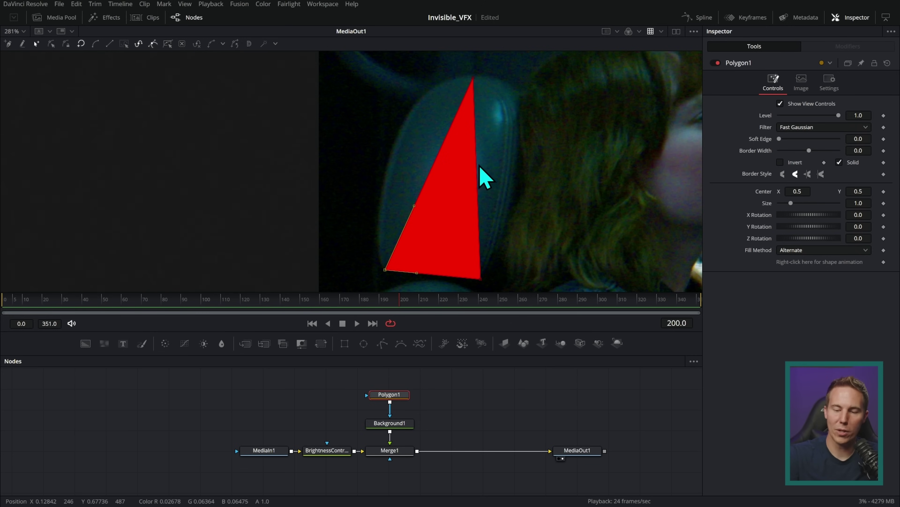
# Try adding a fourth point by pulling the hair-side edge out to the headrest's outline, and undo it
pyautogui.moveTo(479, 184); pyautogui.dragTo(517, 144)
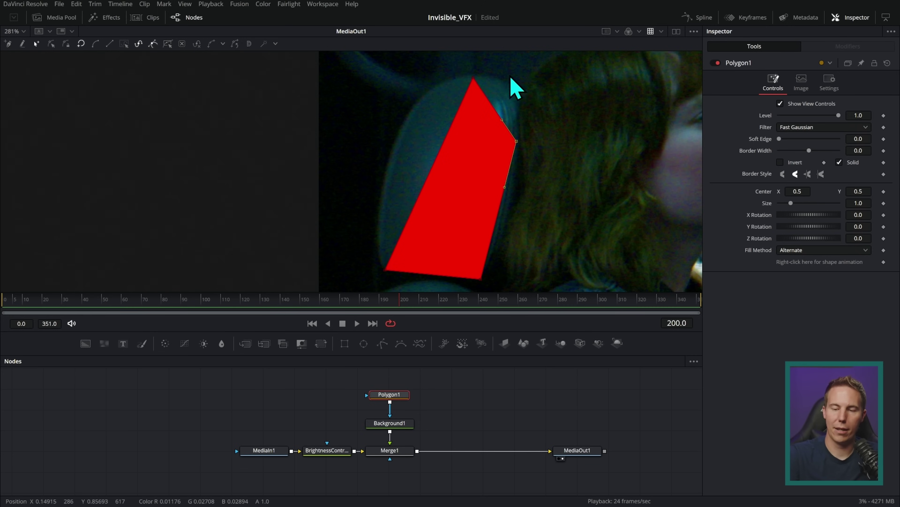
pyautogui.hotkey('ctrl', 'z')
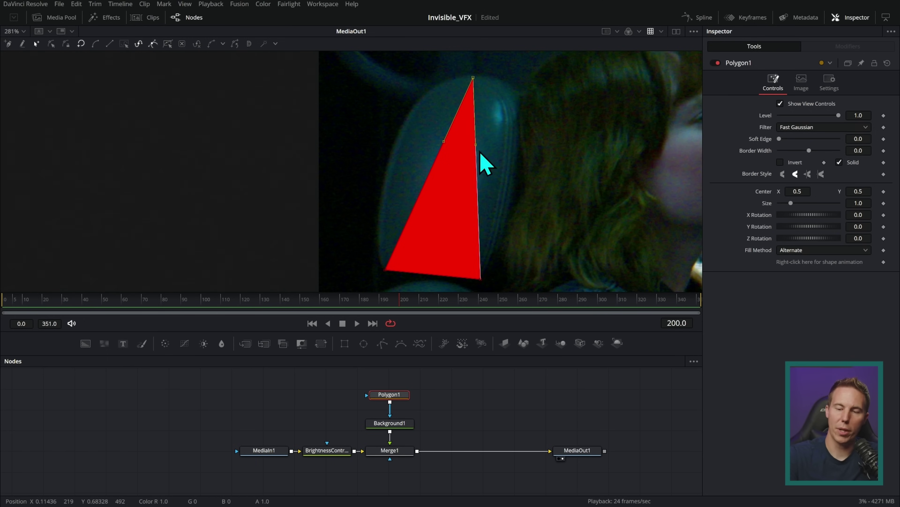
# Pull the top point's two handles outward so both mask sides curve along the headrest's rounded top
pyautogui.scroll(3, 499, 136)
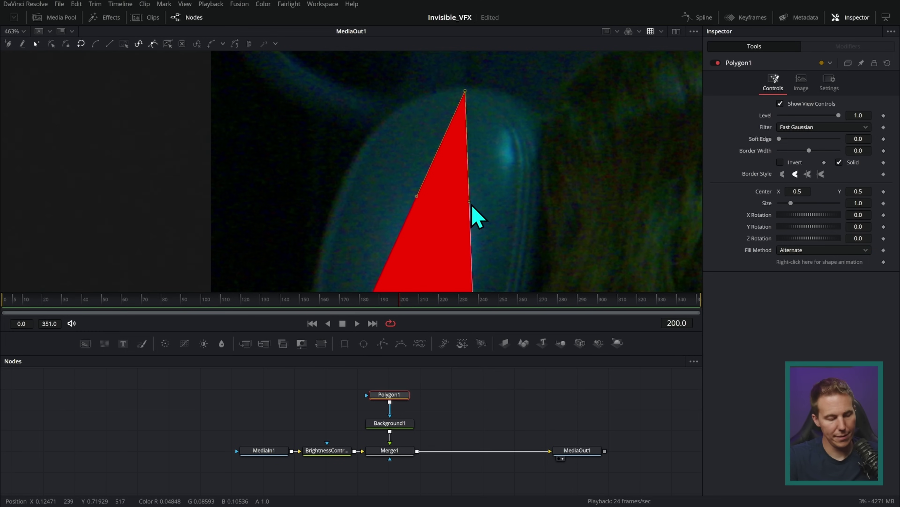
pyautogui.scroll(5, 518, 209)
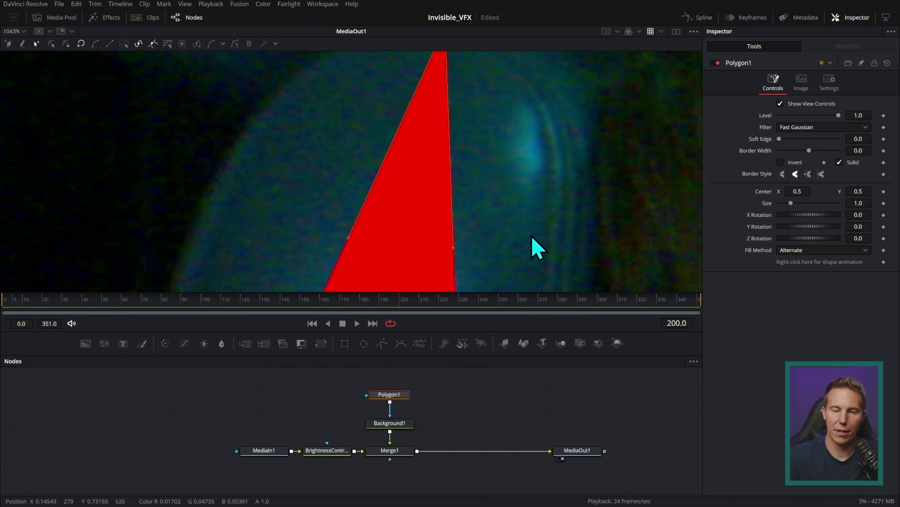
pyautogui.scroll(-1, 530, 230)
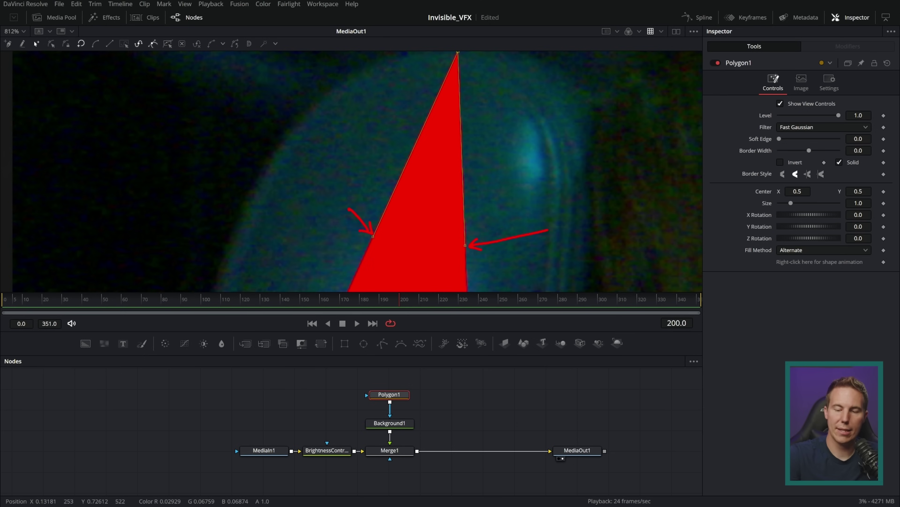
pyautogui.press('Escape')
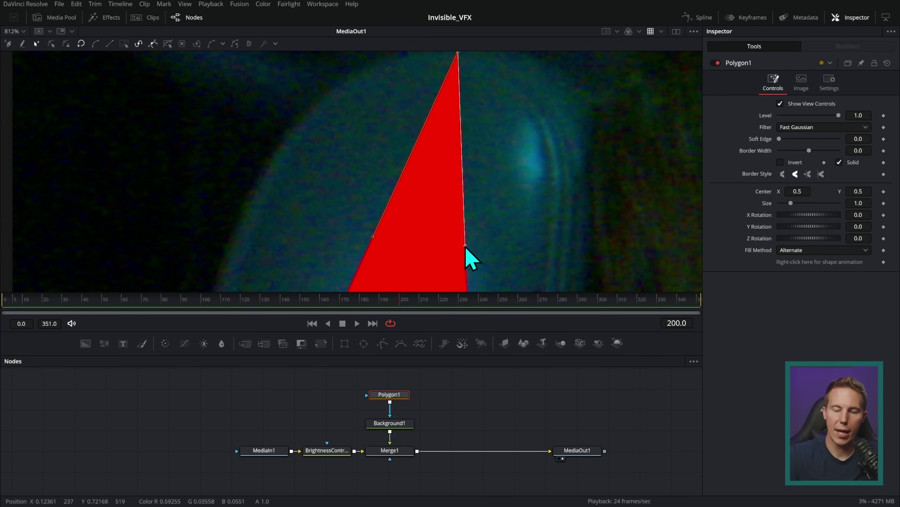
pyautogui.moveTo(468, 247); pyautogui.dragTo(673, 105)
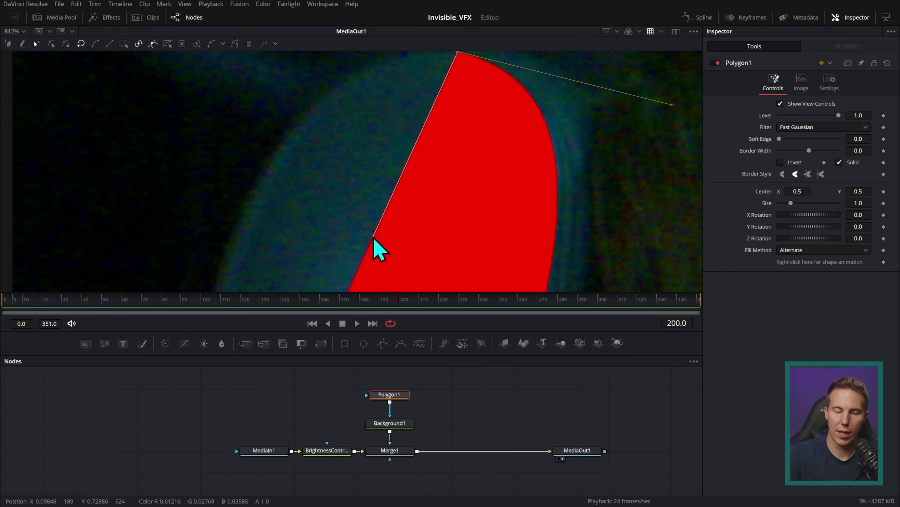
pyautogui.moveTo(374, 243); pyautogui.dragTo(280, 105)
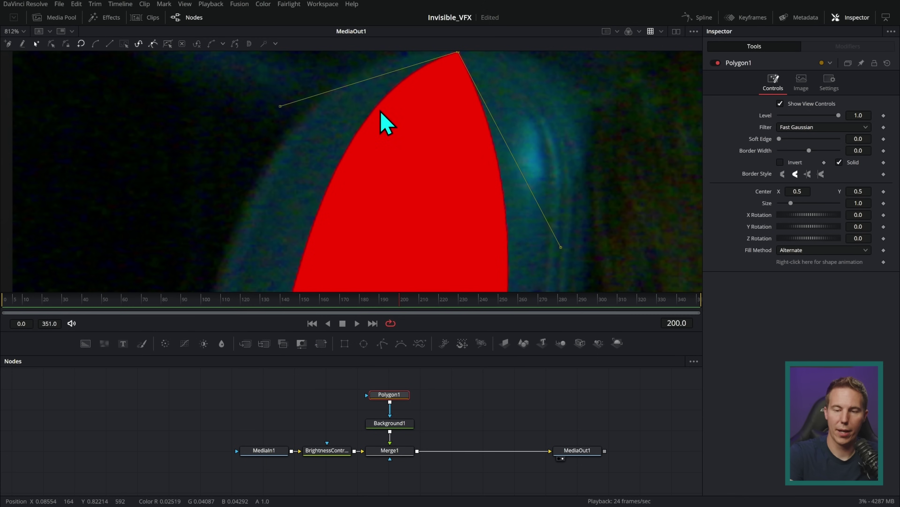
pyautogui.scroll(1, 515, 135)
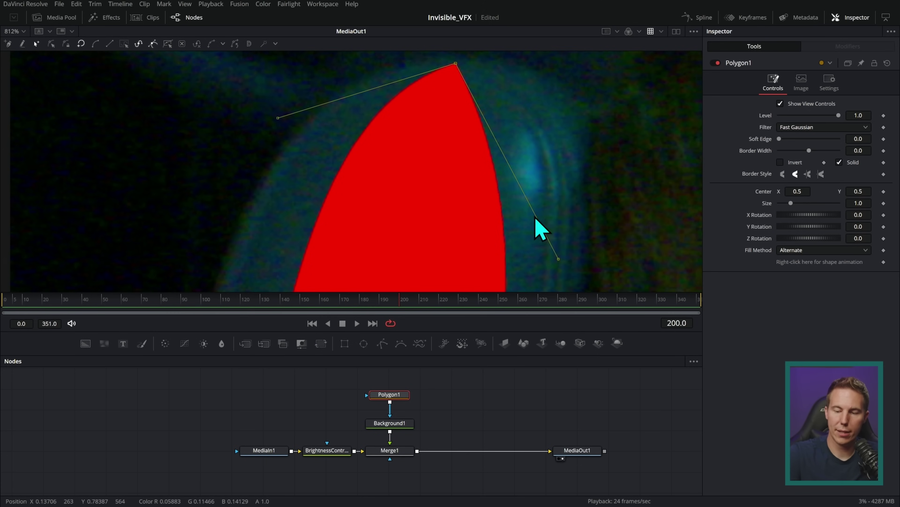
pyautogui.moveTo(559, 259); pyautogui.dragTo(655, 174)
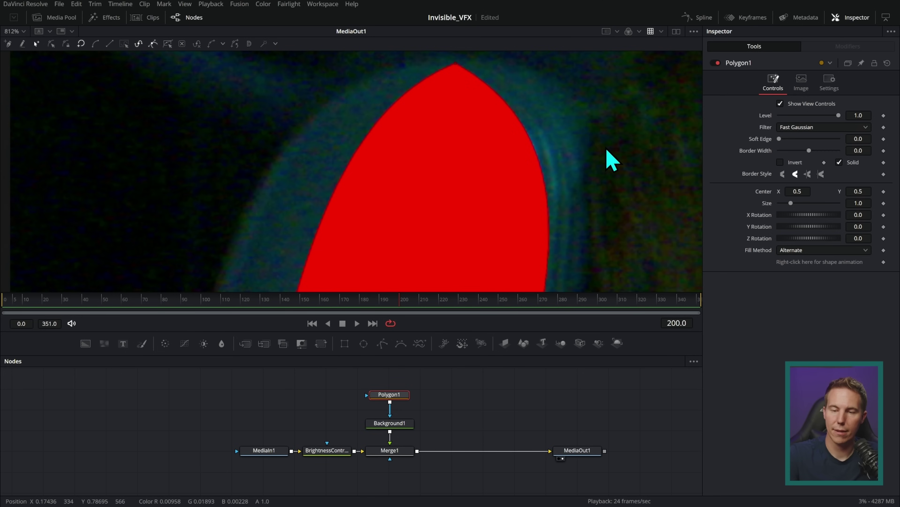
pyautogui.moveTo(655, 175); pyautogui.dragTo(762, 77)
pyautogui.scroll(-3, 512, 175)
pyautogui.moveTo(403, 145); pyautogui.dragTo(311, 120)
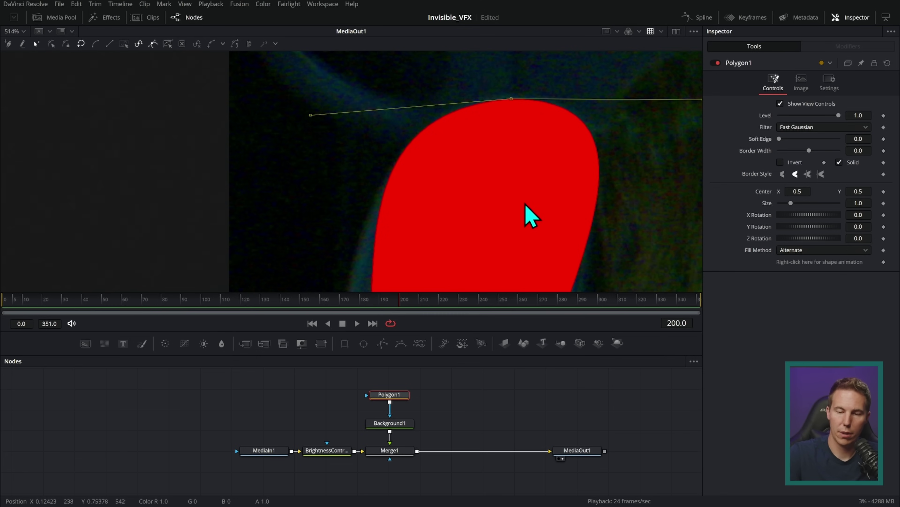
# Pull the side handles of both bottom points outward so the mask's lower sides bulge to the headrest's edges
pyautogui.moveTo(524, 203); pyautogui.dragTo(516, 167)
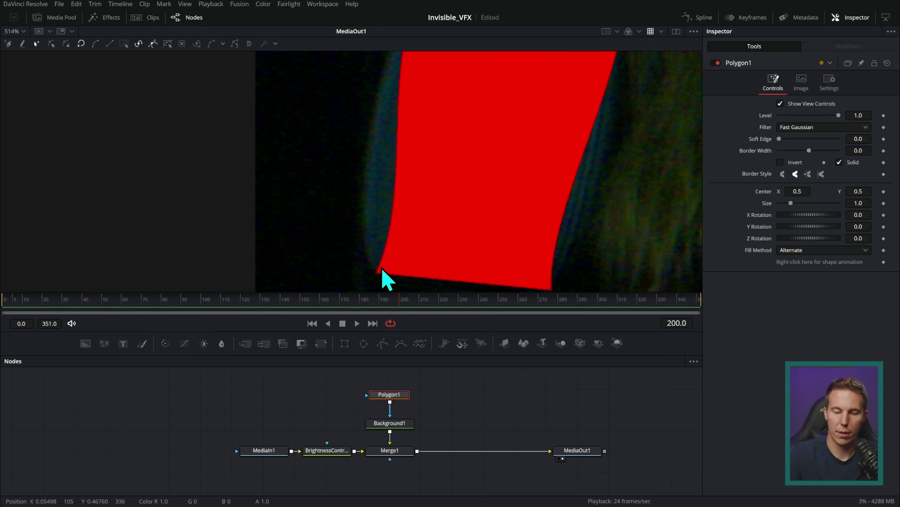
pyautogui.moveTo(430, 157); pyautogui.dragTo(352, 228)
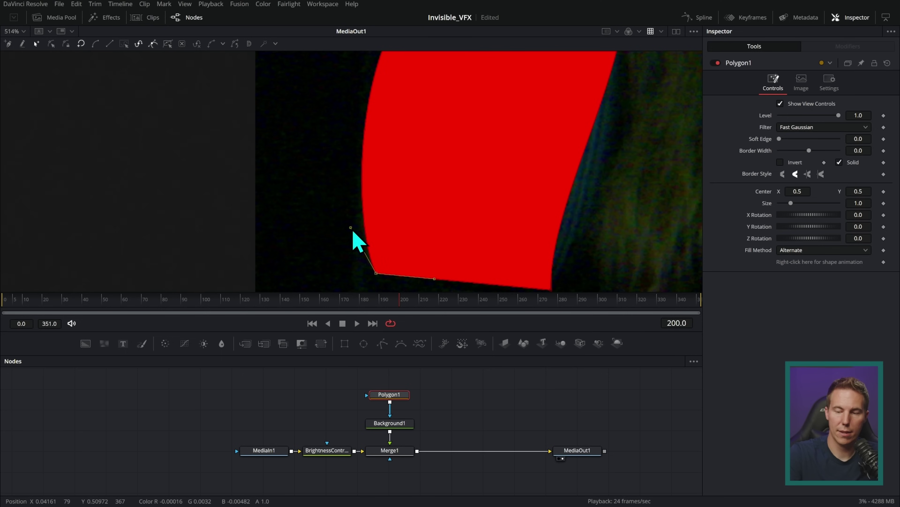
pyautogui.click(552, 289)
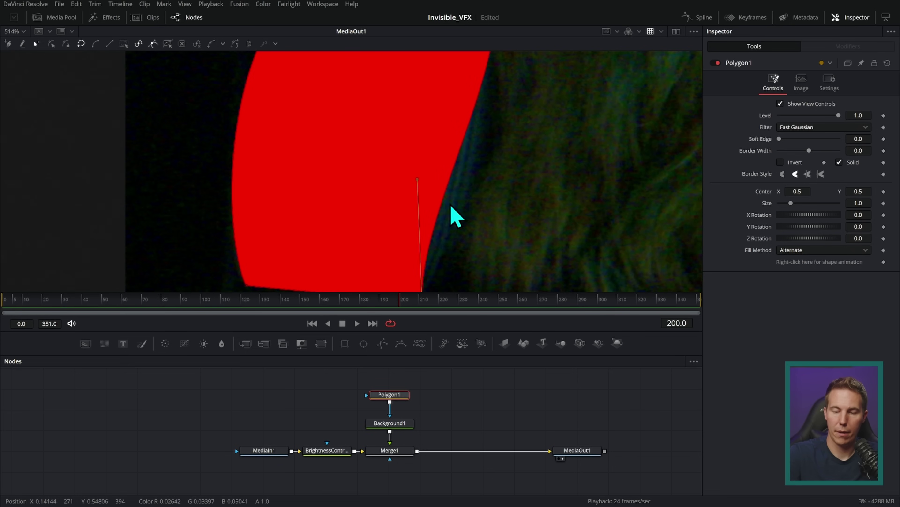
pyautogui.moveTo(418, 179); pyautogui.dragTo(475, 179)
pyautogui.moveTo(429, 222)
pyautogui.mouseDown()
pyautogui.moveTo(393, 223)
pyautogui.moveTo(427, 222)
pyautogui.mouseUp()
pyautogui.scroll(-6, 459, 184)
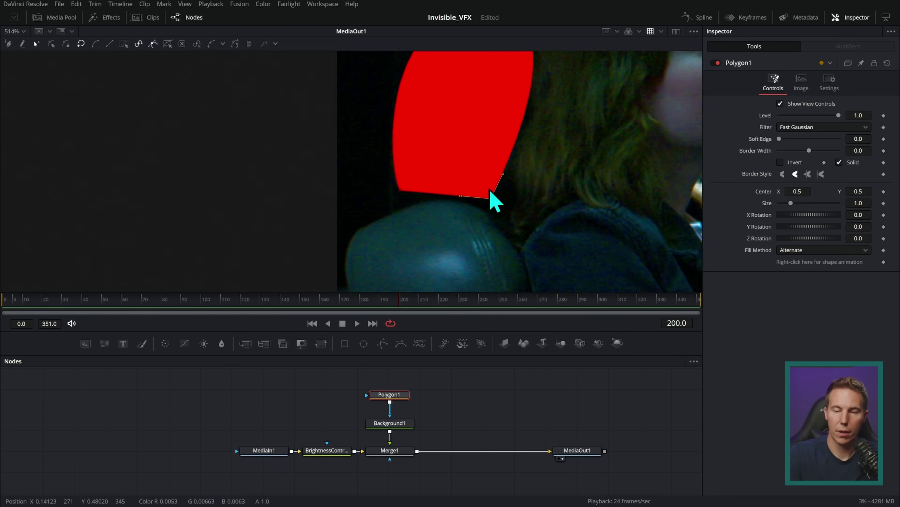
pyautogui.moveTo(517, 194); pyautogui.dragTo(505, 193)
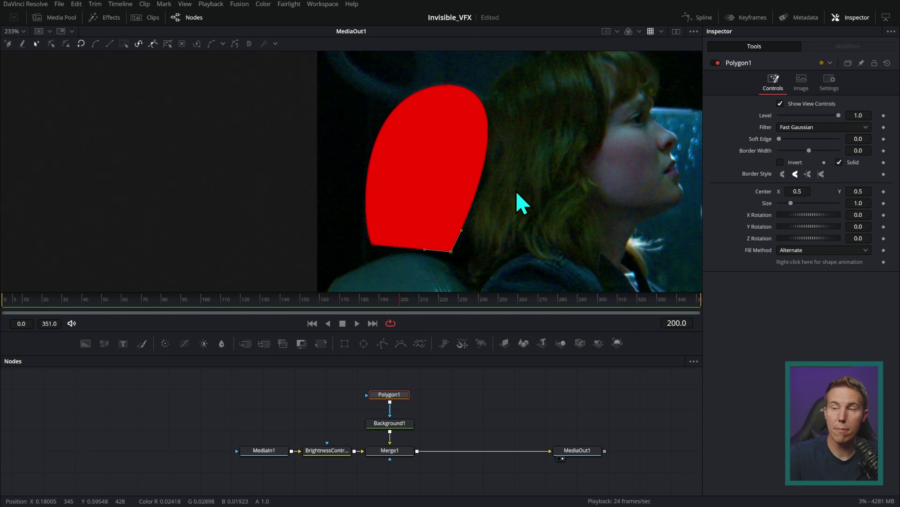
# Shorten and angle down the bottom-edge handles at the two lower corners so the mask's base follows the headrest's bottom
pyautogui.scroll(3, 467, 253)
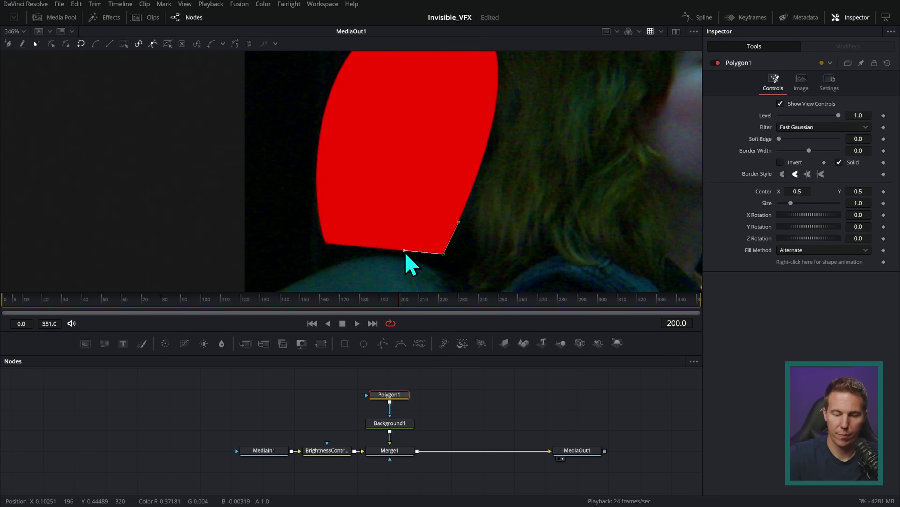
pyautogui.click(327, 244)
pyautogui.moveTo(368, 251); pyautogui.dragTo(327, 254)
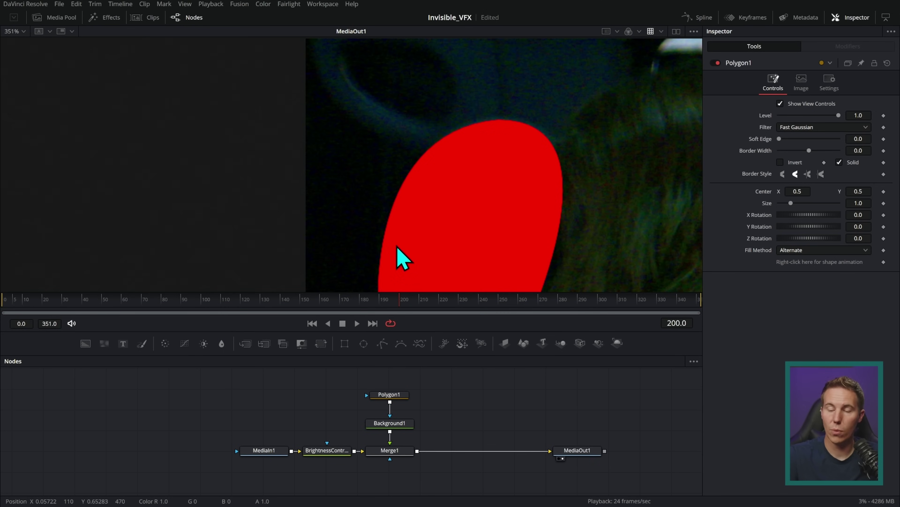
# Reselect Polygon1 and nudge its top point slightly to align with the headrest's upper edge
pyautogui.moveTo(565, 198); pyautogui.dragTo(528, 134)
pyautogui.scroll(-2, 559, 159)
pyautogui.click(403, 395)
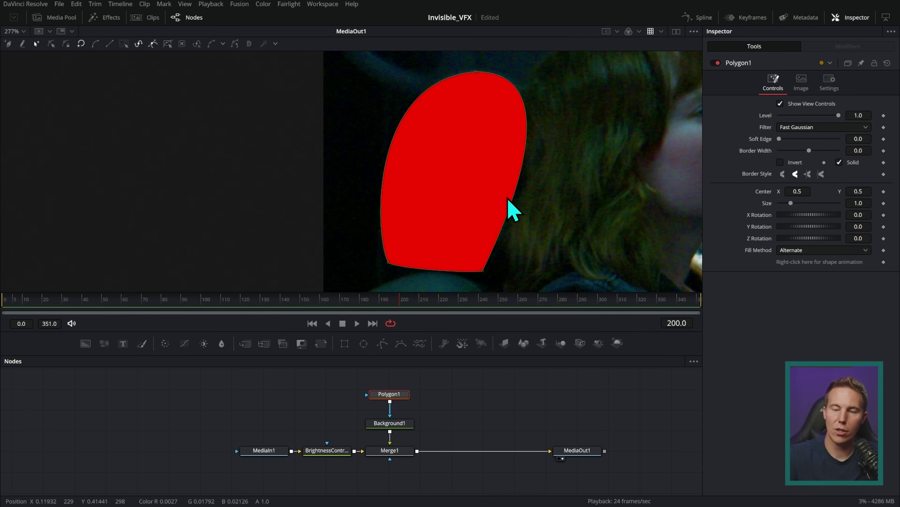
pyautogui.moveTo(476, 73)
pyautogui.mouseDown()
pyautogui.moveTo(501, 75)
pyautogui.moveTo(454, 140)
pyautogui.moveTo(442, 191)
pyautogui.moveTo(426, 112)
pyautogui.moveTo(454, 77)
pyautogui.moveTo(497, 95)
pyautogui.moveTo(604, 104)
pyautogui.moveTo(424, 96)
pyautogui.moveTo(440, 106)
pyautogui.moveTo(528, 99)
pyautogui.moveTo(508, 129)
pyautogui.moveTo(474, 71)
pyautogui.mouseUp()
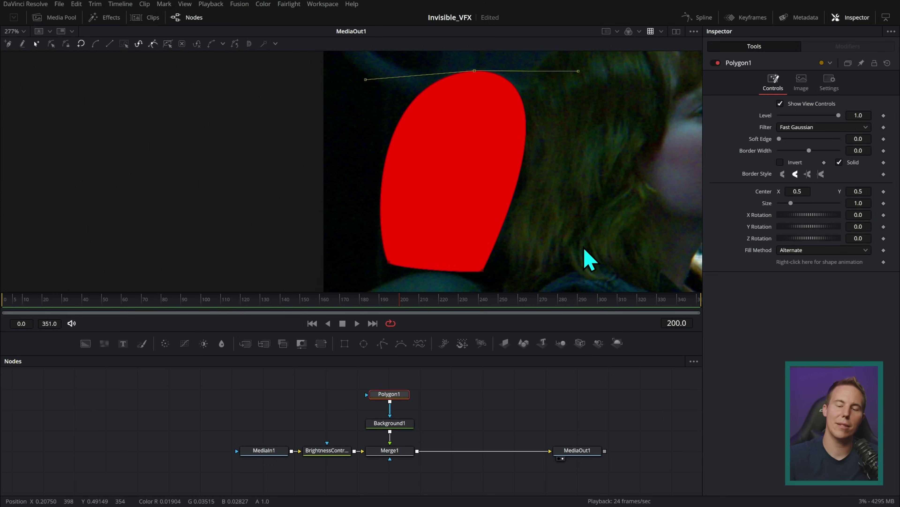
pyautogui.moveTo(567, 215); pyautogui.dragTo(568, 217)
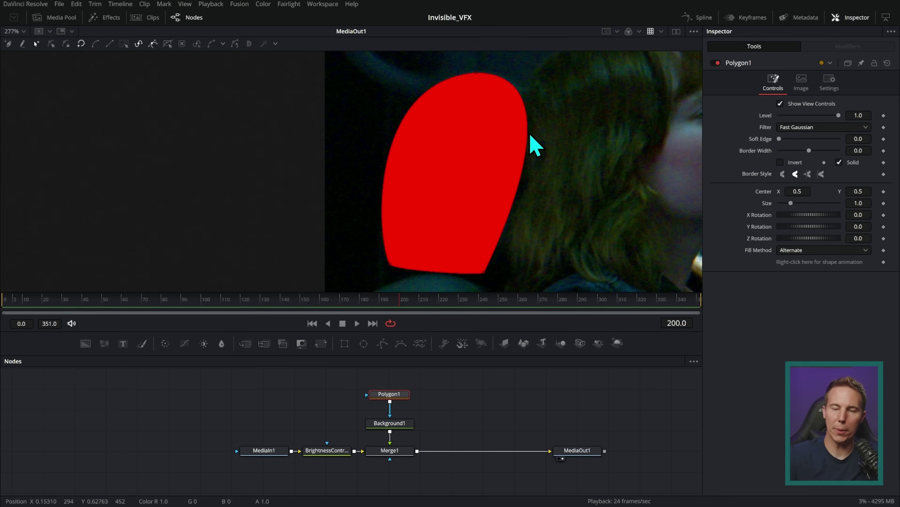
# Fold the top point's handles down toward the mask's sides to turn the rounded top into a sharp corner
pyautogui.moveTo(476, 73); pyautogui.dragTo(420, 168)
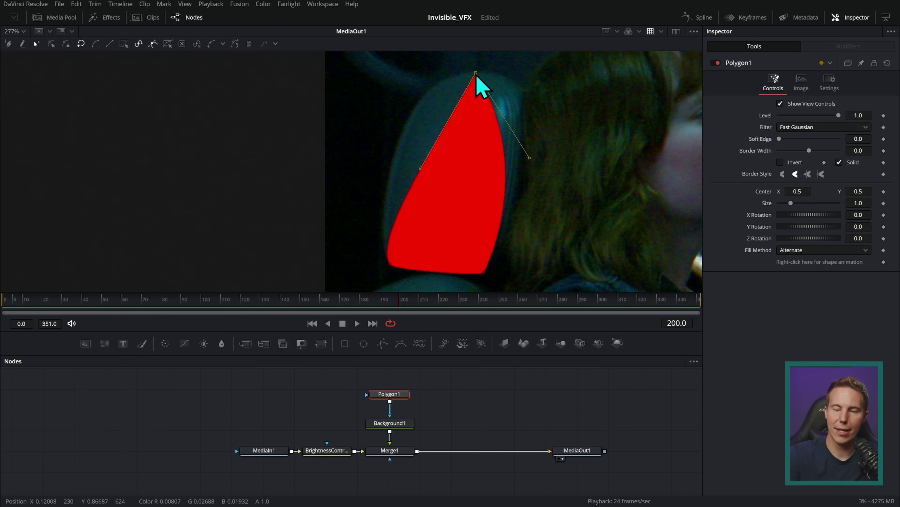
pyautogui.scroll(3, 505, 101)
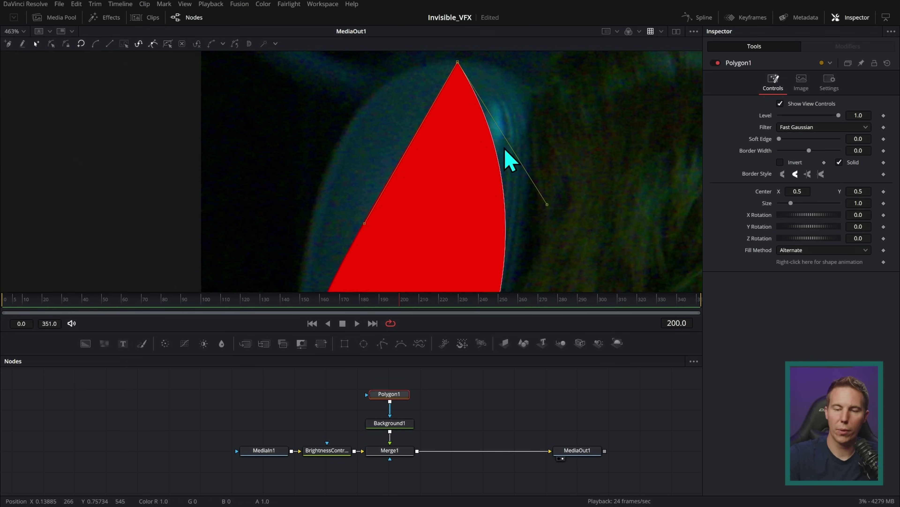
pyautogui.scroll(-2, 563, 131)
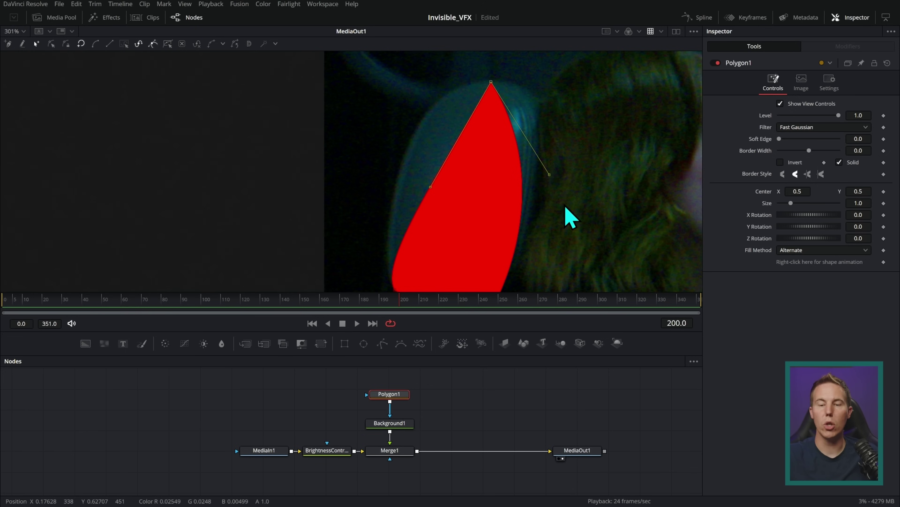
# Smooth the mask's top point and lengthen both of its handles until the curve fills the headrest's rounded top
pyautogui.hotkey('shift', 's')
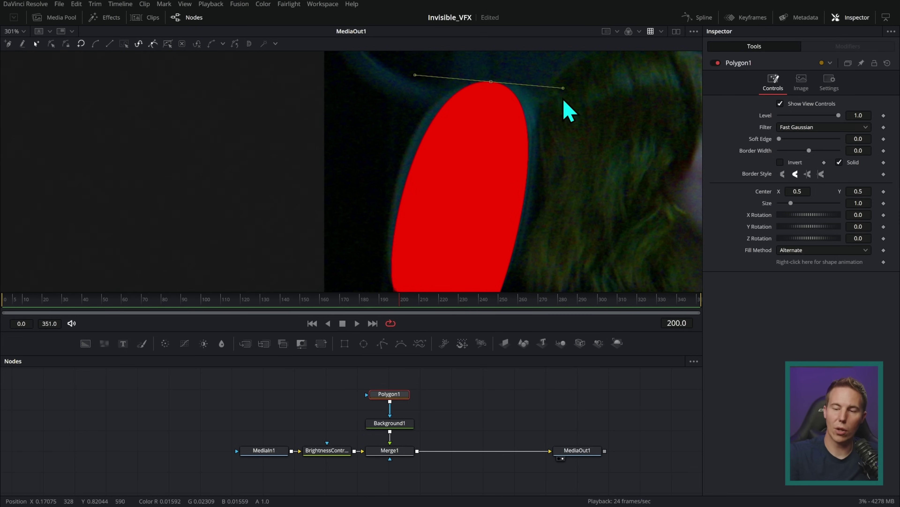
pyautogui.moveTo(563, 88); pyautogui.dragTo(585, 91)
pyautogui.moveTo(415, 75); pyautogui.dragTo(392, 72)
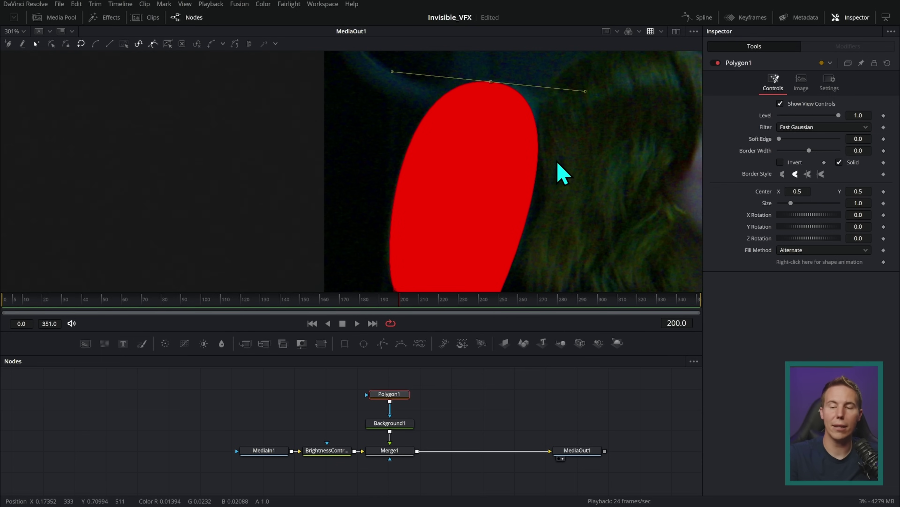
# Select the two bottom points, smooth them, and readjust their handles so the lower corners fit the headrest
pyautogui.scroll(-1, 562, 140)
pyautogui.moveTo(562, 140); pyautogui.dragTo(594, 96)
pyautogui.moveTo(585, 212); pyautogui.dragTo(412, 269)
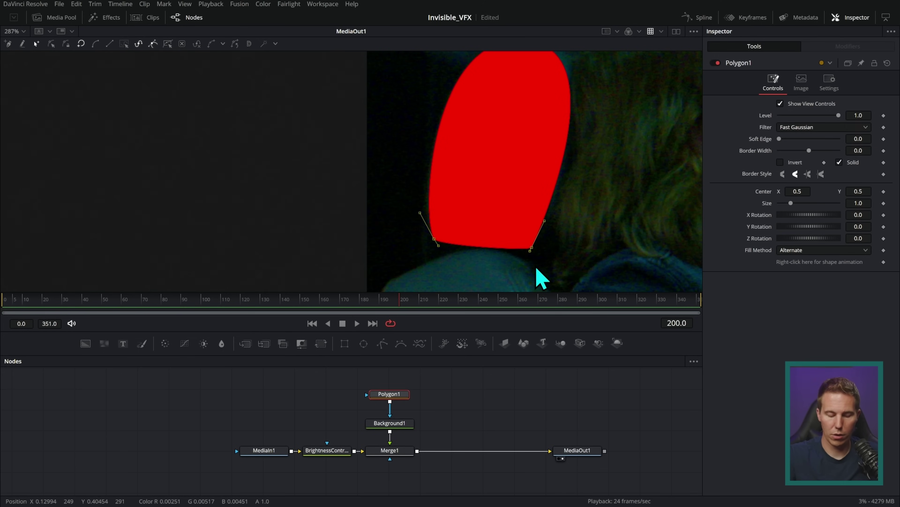
pyautogui.hotkey('shift', 's')
pyautogui.moveTo(519, 276); pyautogui.dragTo(524, 260)
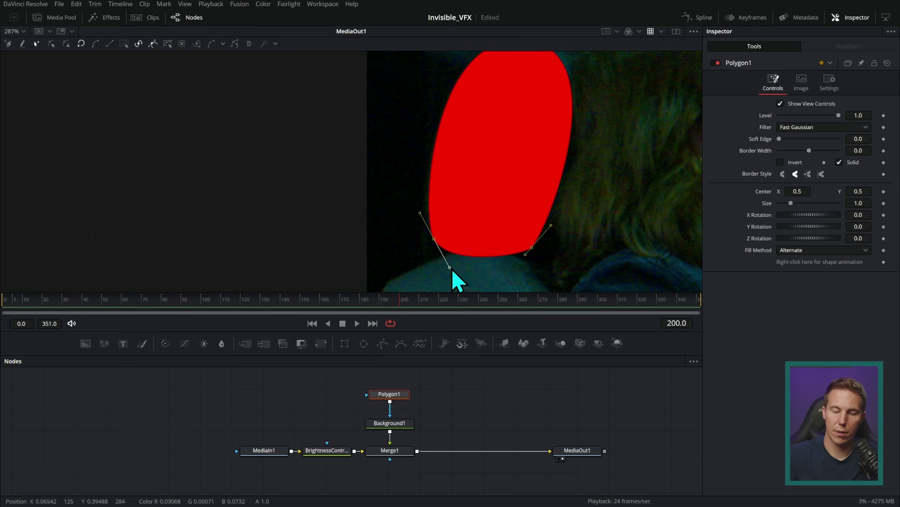
pyautogui.moveTo(450, 267); pyautogui.dragTo(439, 247)
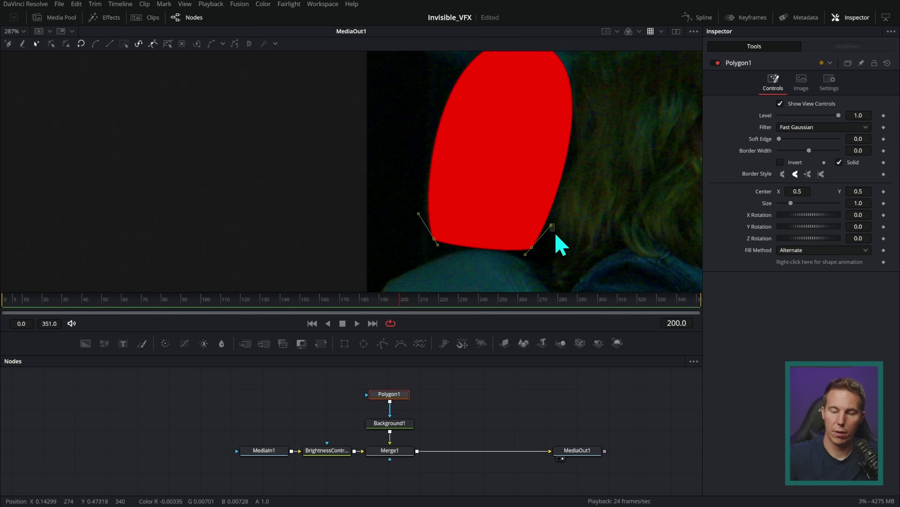
pyautogui.click(554, 234)
pyautogui.click(532, 247)
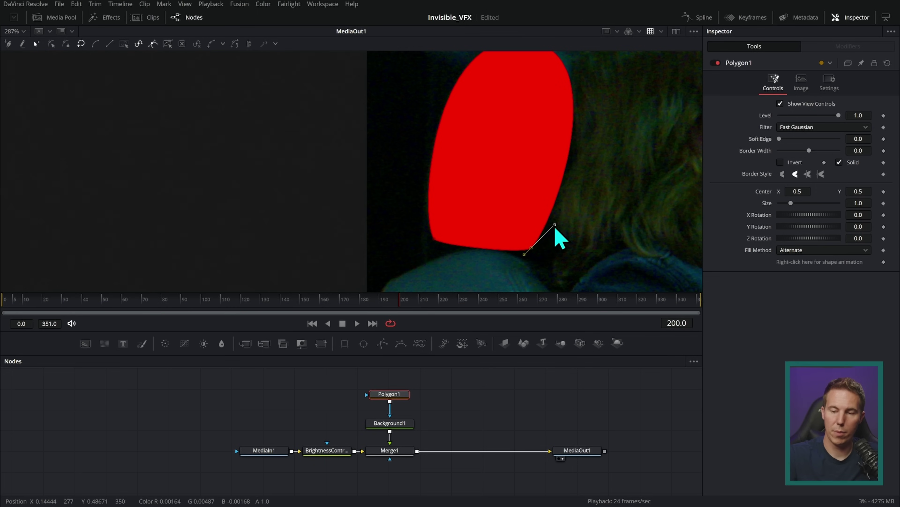
pyautogui.click(599, 239)
pyautogui.scroll(-1, 617, 227)
pyautogui.moveTo(604, 217); pyautogui.dragTo(573, 226)
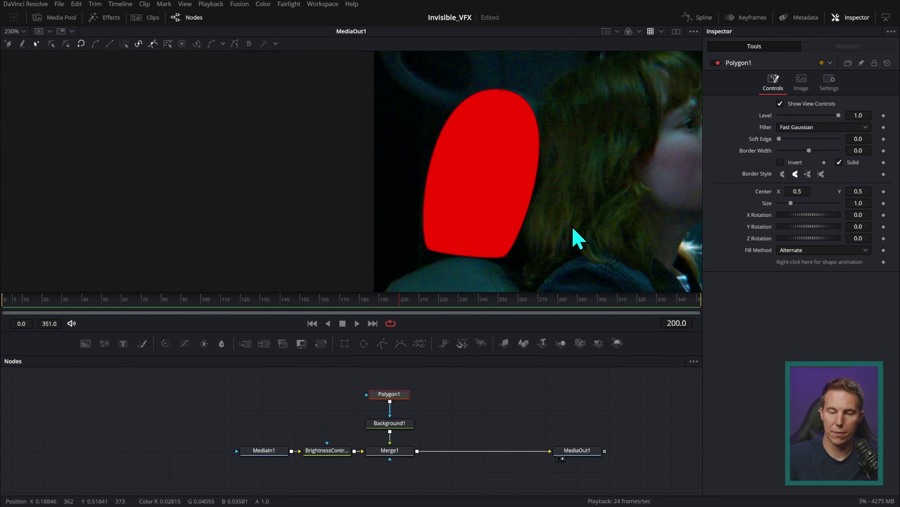
# Make all of the headrest mask's points linear and delete the entire shape from Polygon1
pyautogui.hotkey('ctrl', 'shift', 'a')
pyautogui.moveTo(592, 61); pyautogui.dragTo(386, 287)
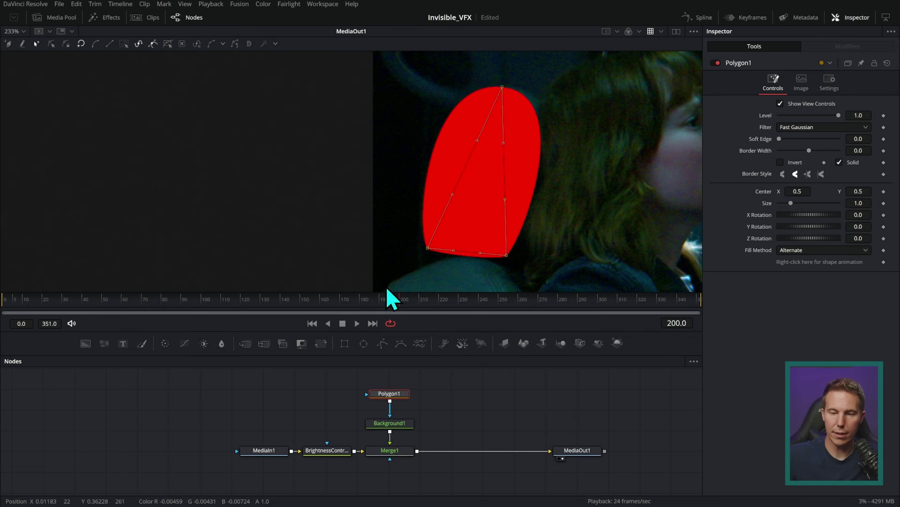
pyautogui.hotkey('shift', 'l')
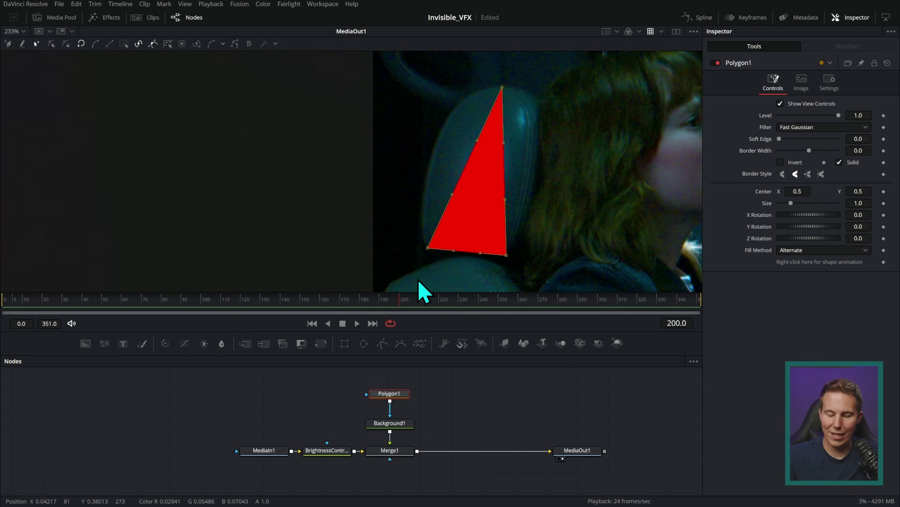
pyautogui.hotkey('ctrl', 'a')
pyautogui.press('Delete')
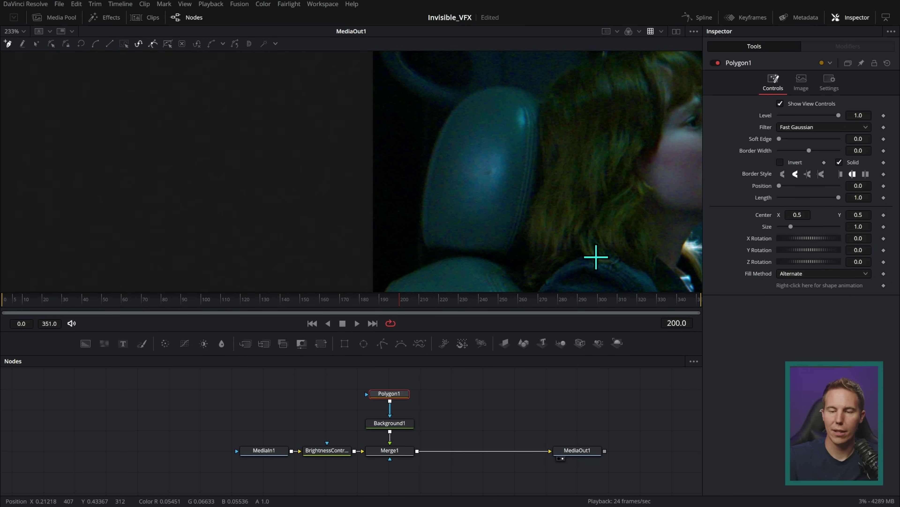
# Draw a closed, straight-edged polygon over the headrest with points at its two lower corners and its top
pyautogui.click(429, 250)
pyautogui.click(476, 140)
pyautogui.click(499, 85)
pyautogui.click(509, 256)
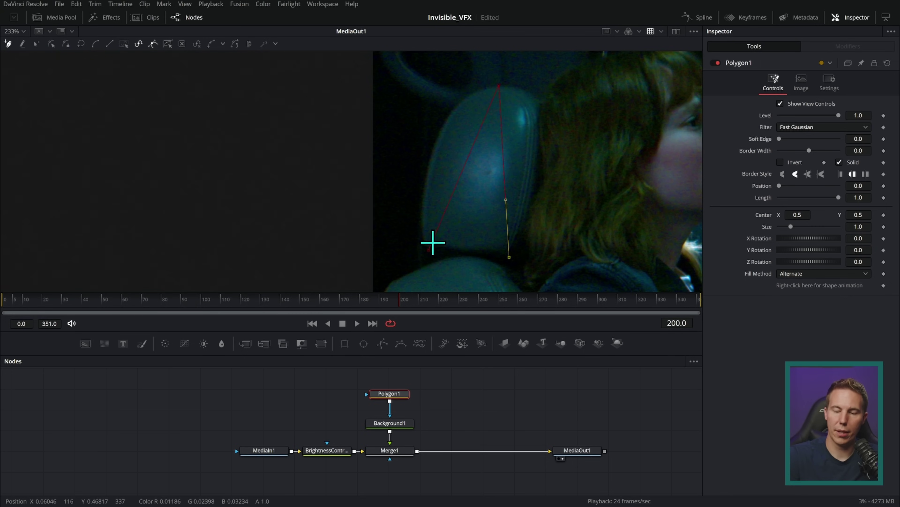
pyautogui.click(428, 249)
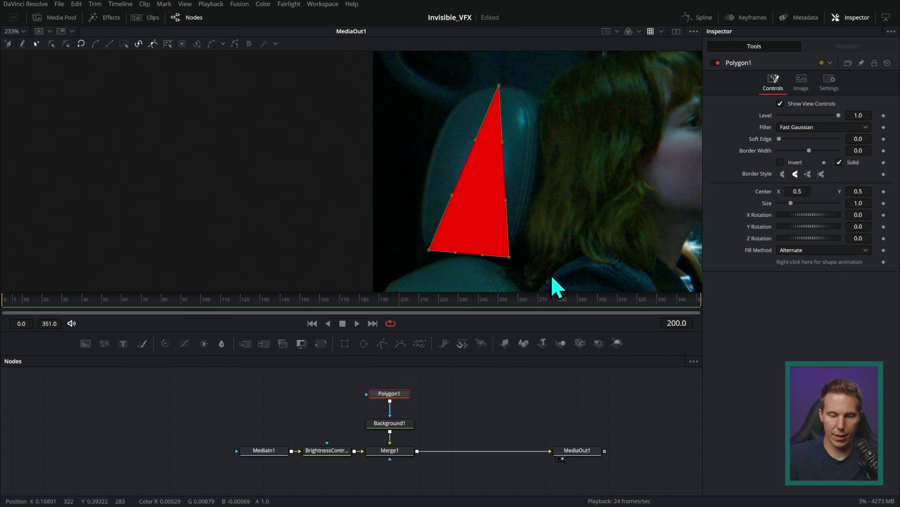
# Smooth all of the headrest mask's points and lengthen the top point's handle on the driver's side to fill the curve
pyautogui.hotkey('shift', 's')
pyautogui.moveTo(542, 249); pyautogui.dragTo(414, 269)
pyautogui.moveTo(511, 258); pyautogui.dragTo(509, 248)
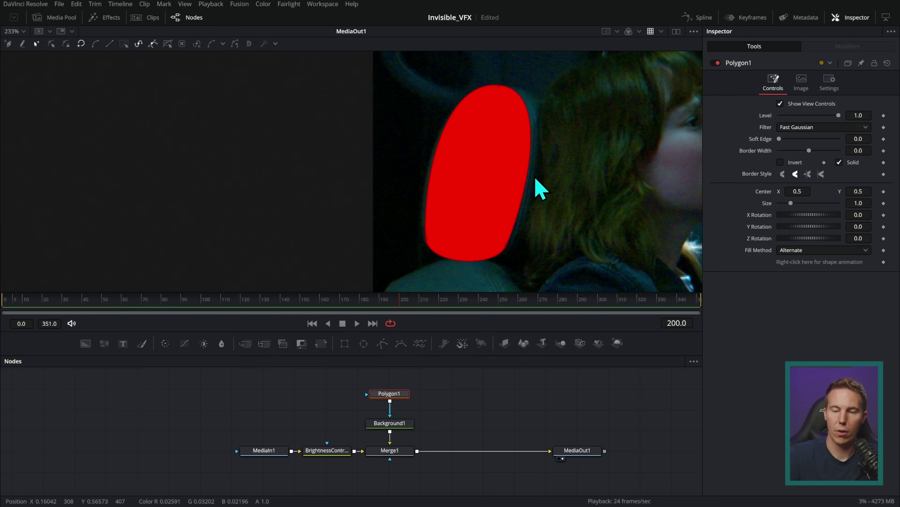
pyautogui.click(501, 86)
pyautogui.moveTo(553, 91); pyautogui.dragTo(570, 95)
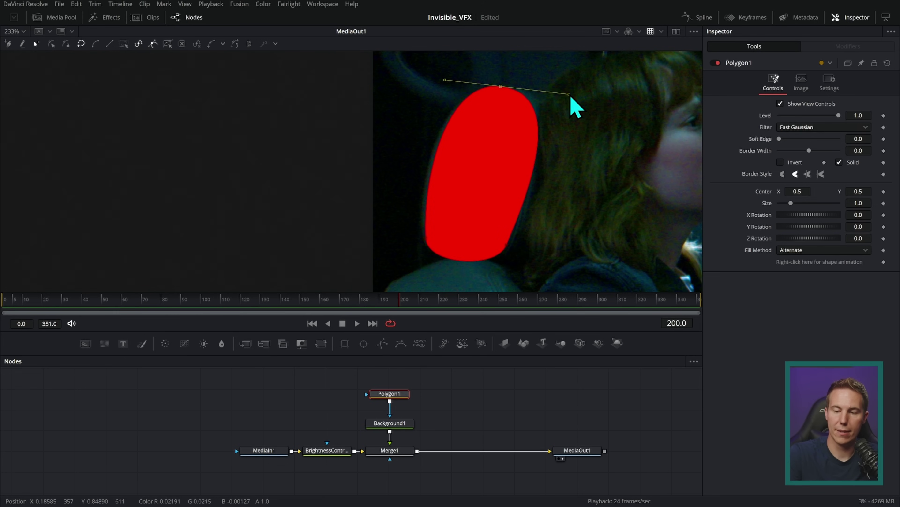
# Delete all points of the smoothed headrest mask so that Polygon1 is empty
pyautogui.click(571, 150)
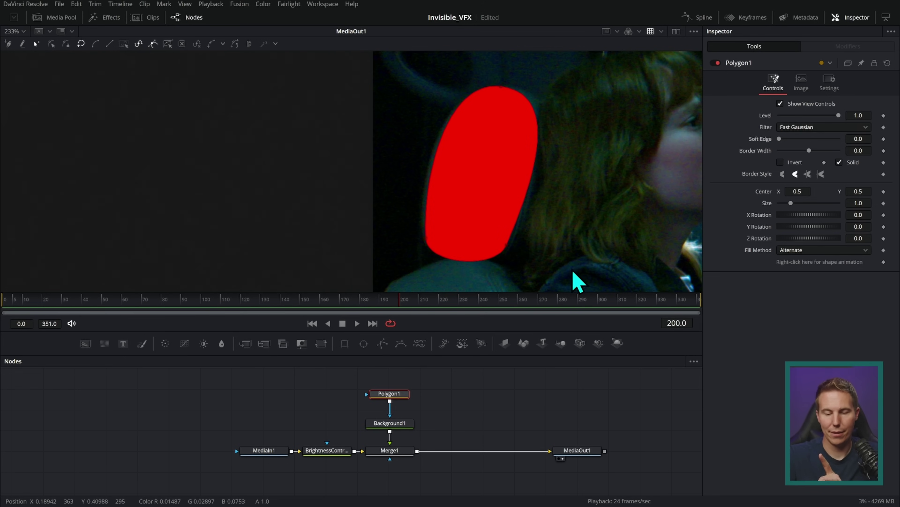
pyautogui.moveTo(403, 393); pyautogui.dragTo(403, 395)
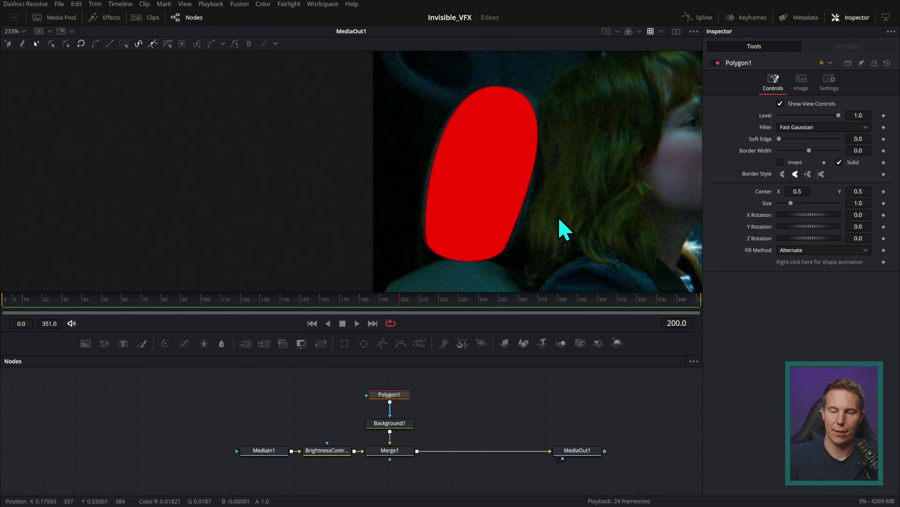
pyautogui.moveTo(597, 62); pyautogui.dragTo(396, 302)
pyautogui.press('Delete')
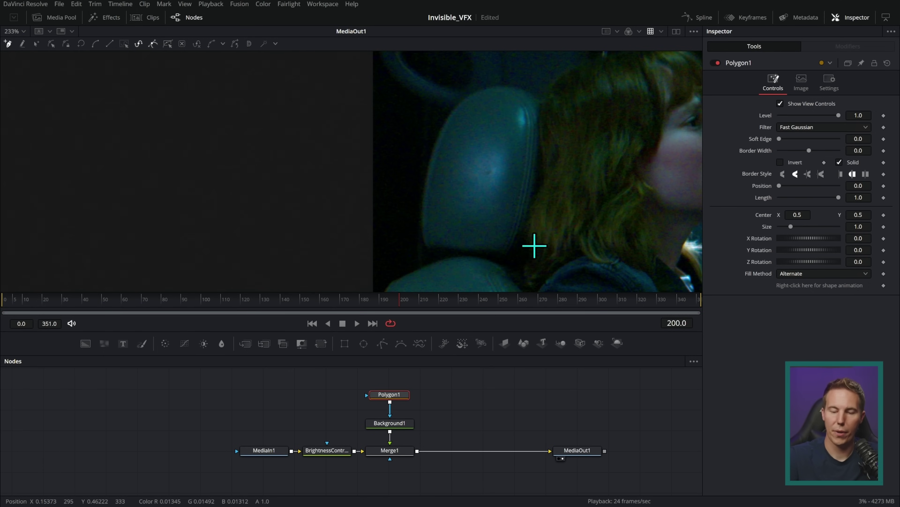
# Redraw the headrest mask with three points, shaping the Bezier handles while placing each point, and close it
pyautogui.click(429, 249)
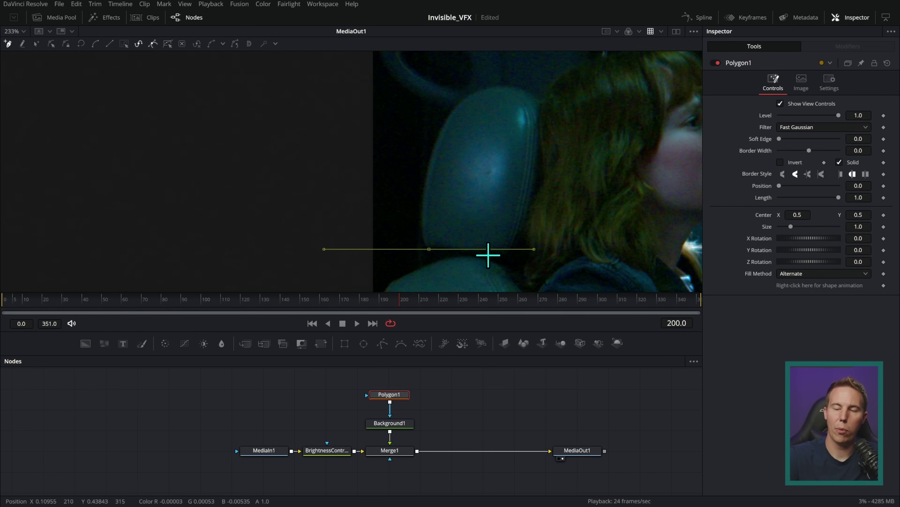
pyautogui.moveTo(495, 89); pyautogui.dragTo(573, 81)
pyautogui.moveTo(535, 179); pyautogui.dragTo(522, 249)
pyautogui.click(510, 255)
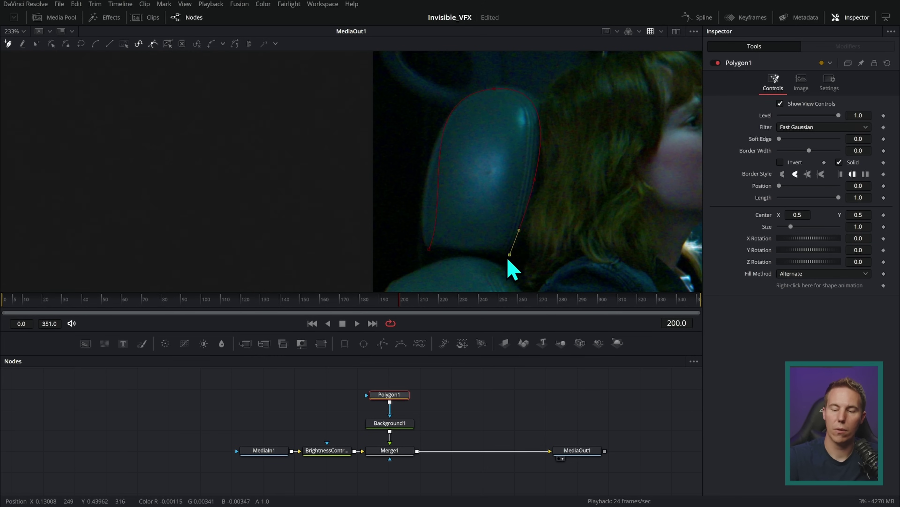
pyautogui.moveTo(431, 249); pyautogui.dragTo(425, 248)
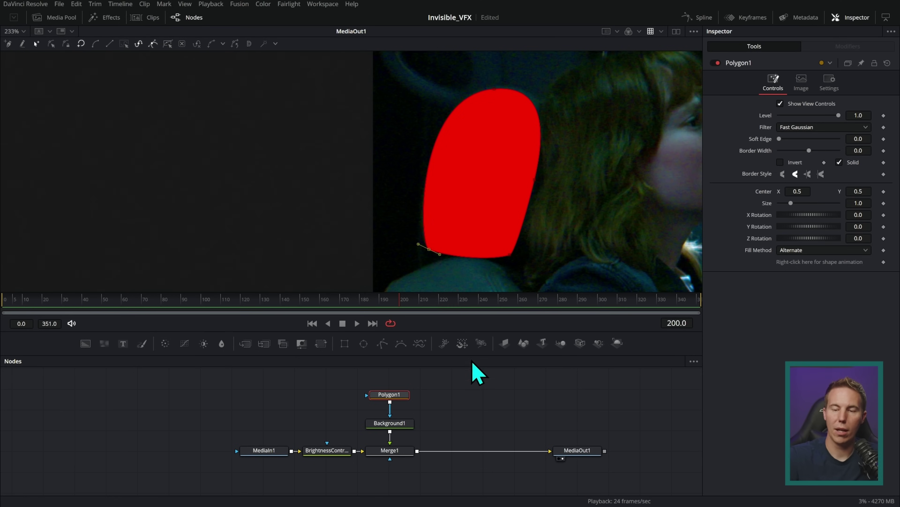
pyautogui.click(473, 367)
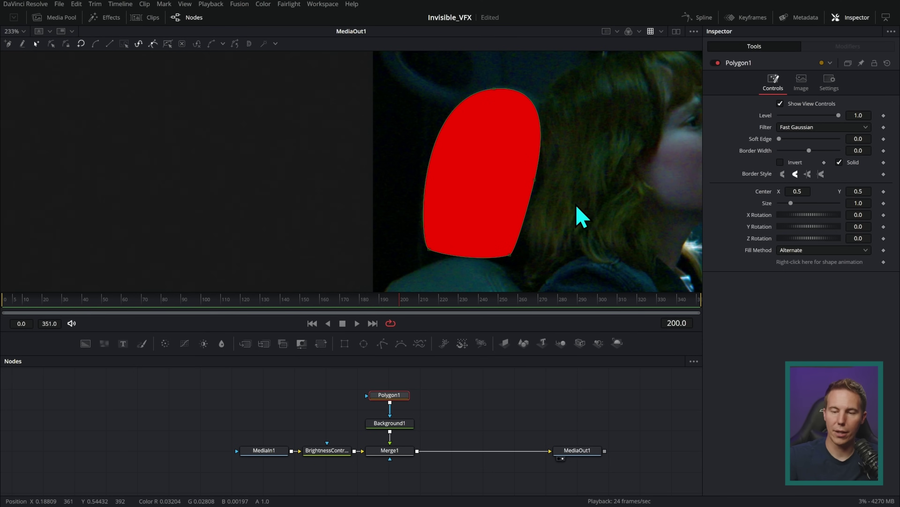
# Clear the headrest mask and draw a closed five-point polygon over the side window, curving its top edge from the steering wheel to the driver's face
pyautogui.hotkey('ctrl', 'a')
pyautogui.press('Delete')
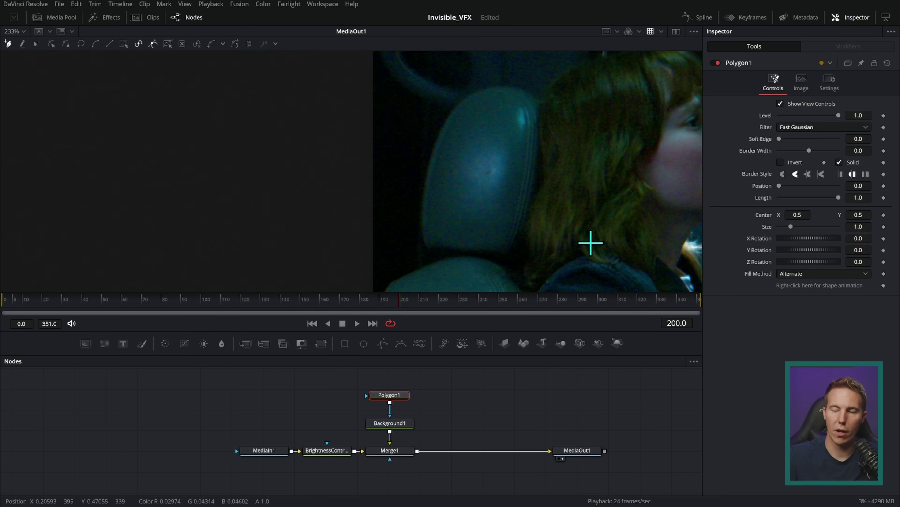
pyautogui.moveTo(620, 225); pyautogui.dragTo(597, 126)
pyautogui.moveTo(603, 208); pyautogui.dragTo(529, 142)
pyautogui.scroll(2, 529, 142)
pyautogui.hscroll(4, 530, 177)
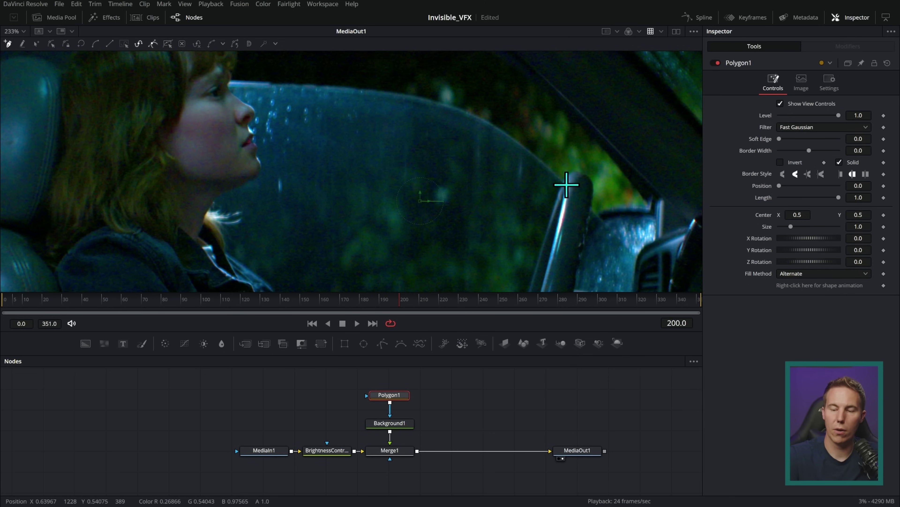
pyautogui.click(565, 182)
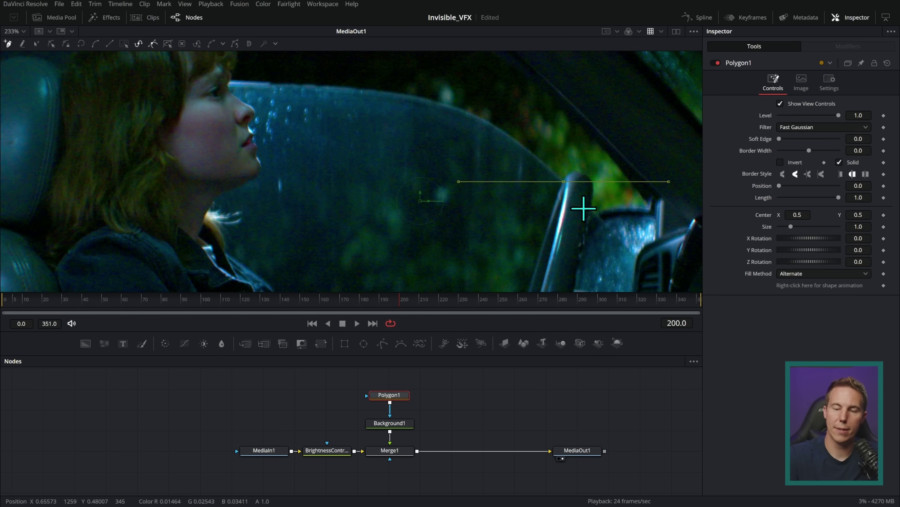
pyautogui.moveTo(436, 100); pyautogui.dragTo(372, 84)
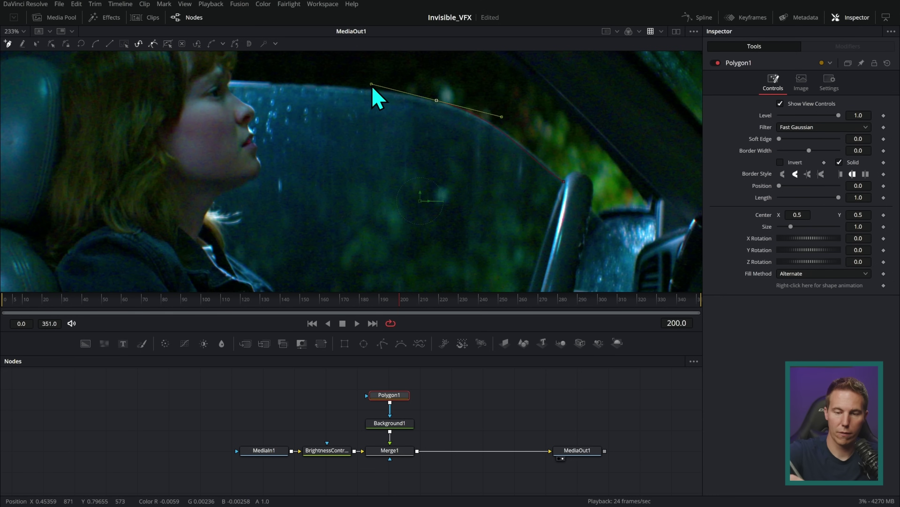
pyautogui.click(229, 82)
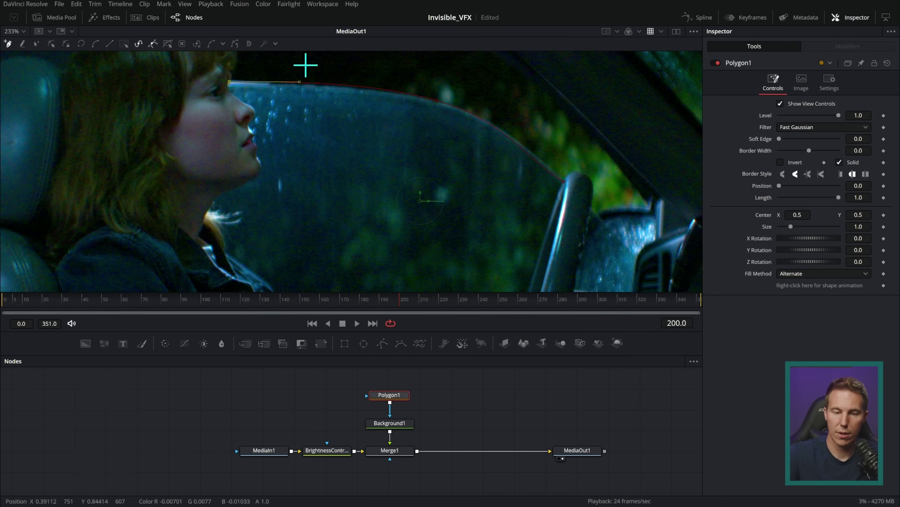
pyautogui.click(197, 250)
pyautogui.click(539, 263)
pyautogui.click(564, 182)
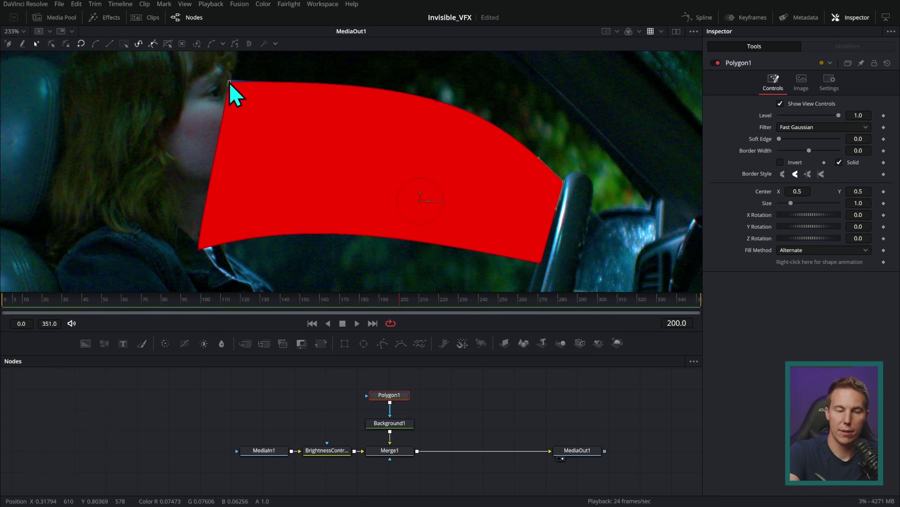
# Turn off Solid for Polygon1 and set its Border Width to 0.0021 to show only the mask's outline
pyautogui.click(839, 163)
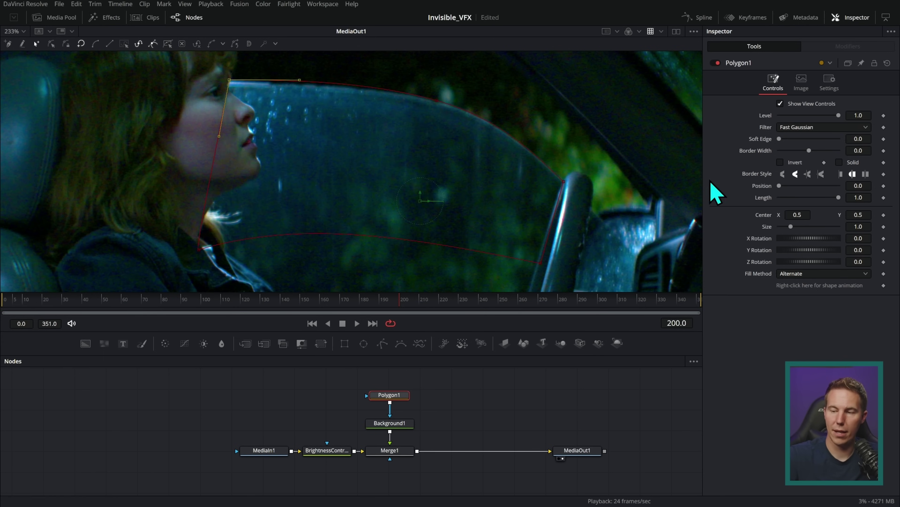
pyautogui.moveTo(810, 153); pyautogui.dragTo(809, 153)
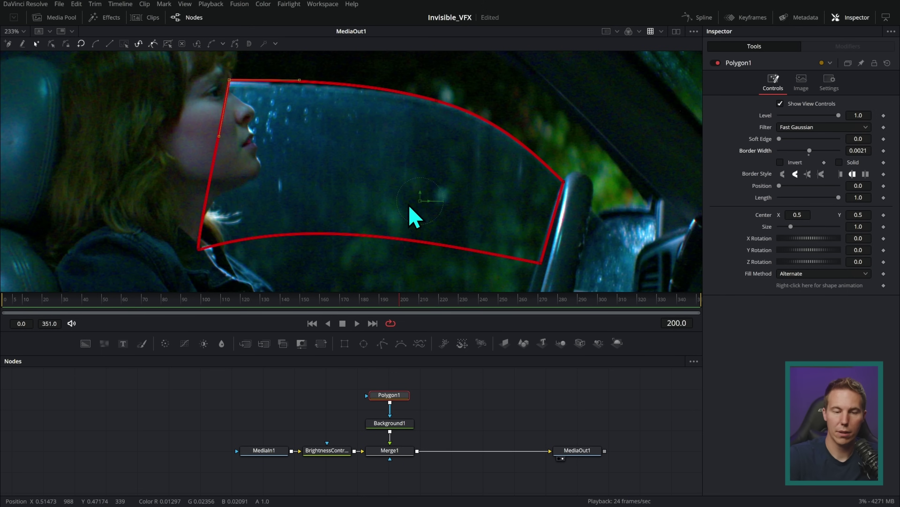
# Nudge the window mask's corner point near the driver's eye and its upper curve point onto the glass edge, and deselect the mask
pyautogui.moveTo(229, 80)
pyautogui.mouseDown()
pyautogui.moveTo(231, 91)
pyautogui.moveTo(230, 82)
pyautogui.mouseUp()
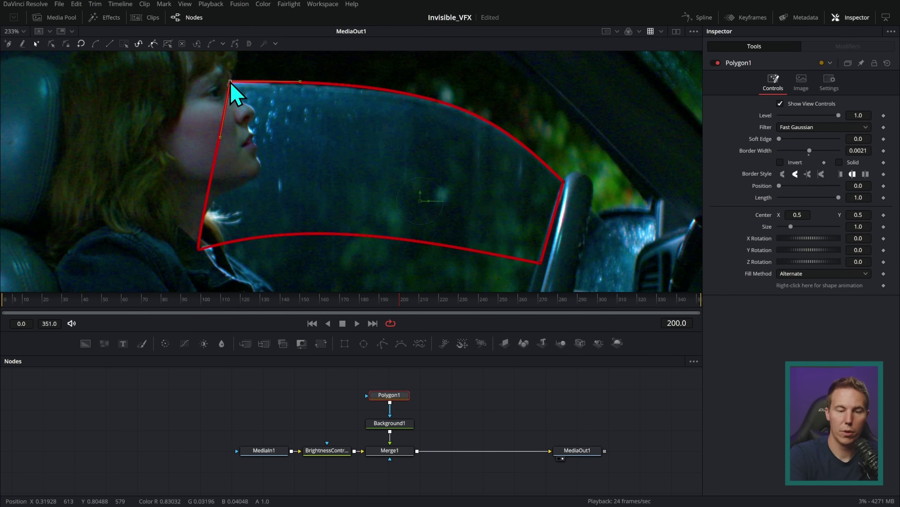
pyautogui.click(443, 101)
pyautogui.moveTo(443, 101); pyautogui.dragTo(445, 103)
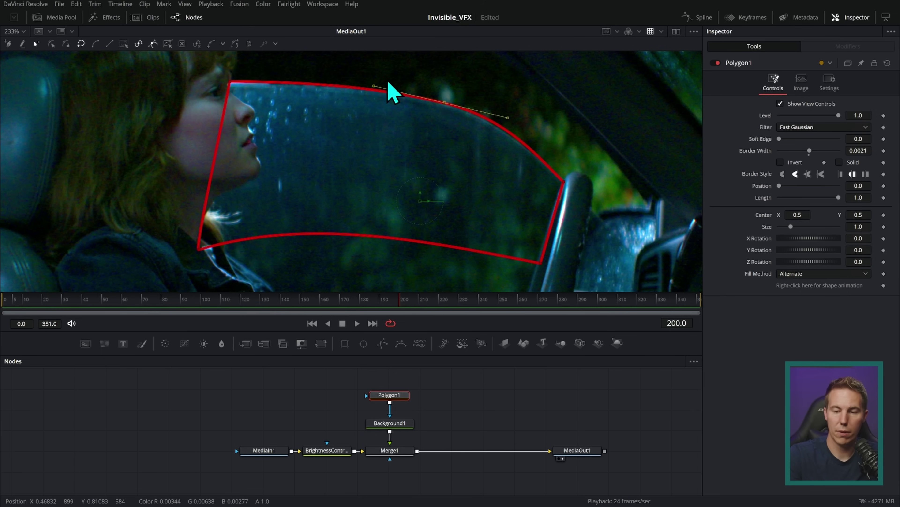
pyautogui.click(229, 83)
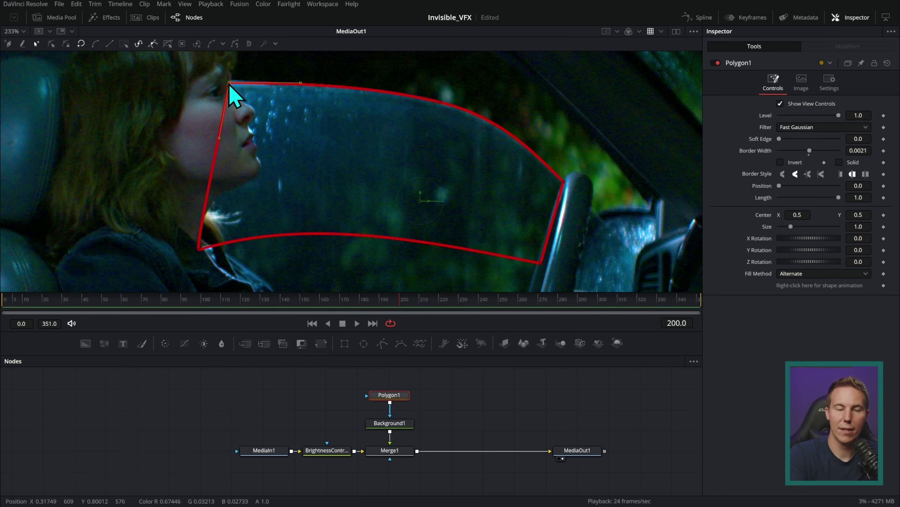
pyautogui.click(483, 399)
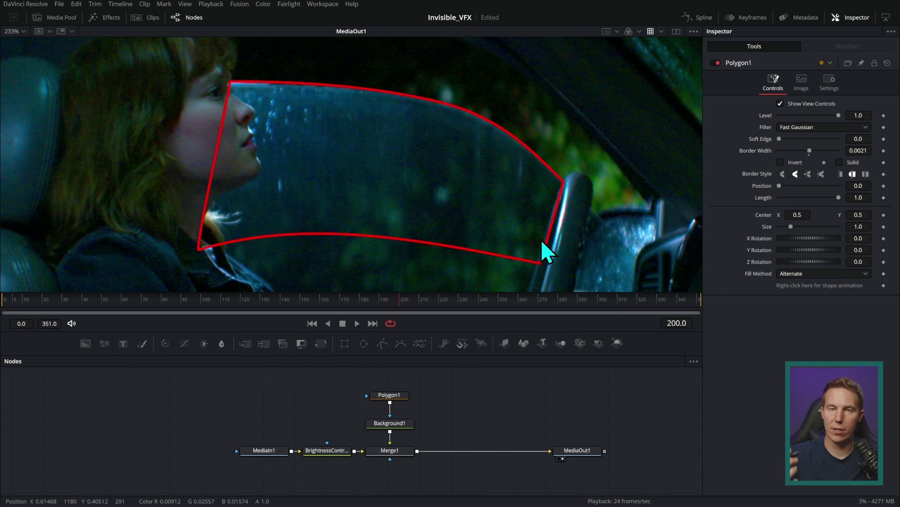
# Reselect Polygon1 and delete all points of the side window mask
pyautogui.click(404, 395)
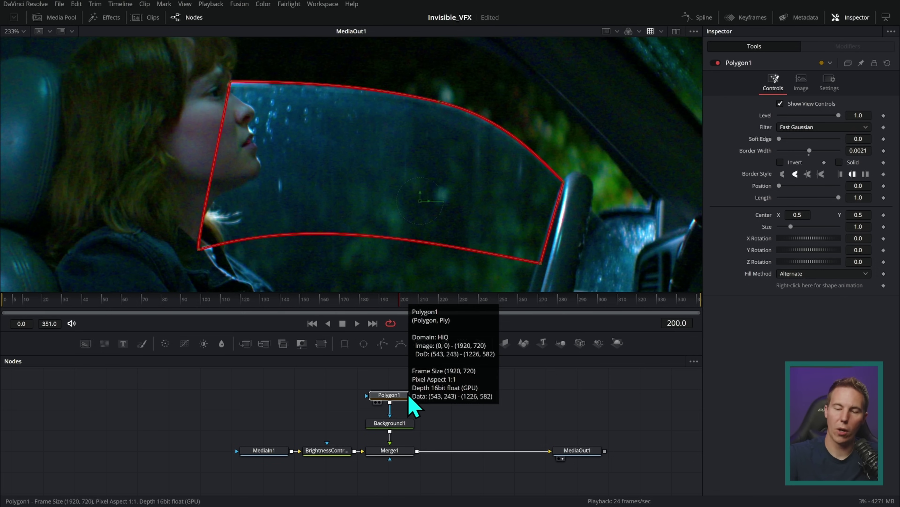
pyautogui.moveTo(626, 80); pyautogui.dragTo(159, 301)
pyautogui.press('Delete')
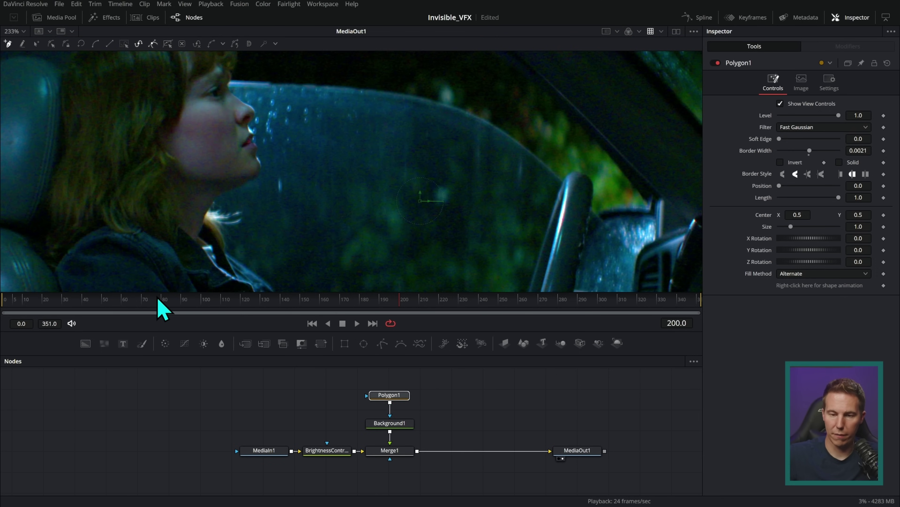
# Start a new outline at the window's lower edge by the steering wheel and trace up and over the wheel's rounded top to the side mirror
pyautogui.scroll(-3, 556, 198)
pyautogui.moveTo(606, 198); pyautogui.dragTo(571, 190)
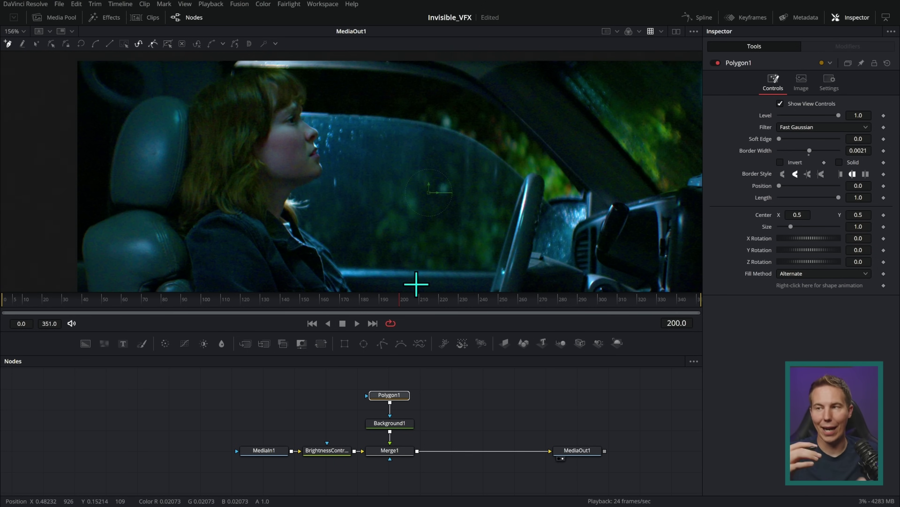
pyautogui.scroll(5, 514, 264)
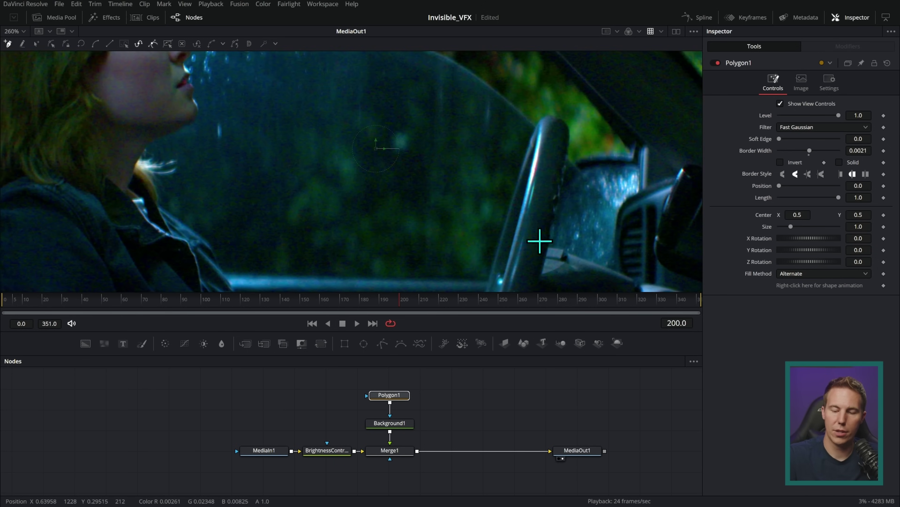
pyautogui.click(462, 262)
pyautogui.moveTo(532, 160); pyautogui.dragTo(498, 112)
pyautogui.scroll(3, 531, 131)
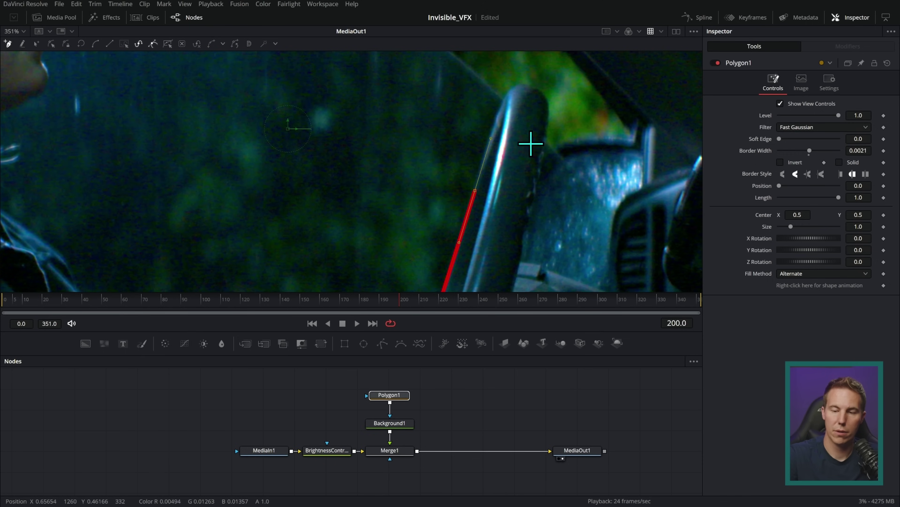
pyautogui.moveTo(504, 98); pyautogui.dragTo(556, 95)
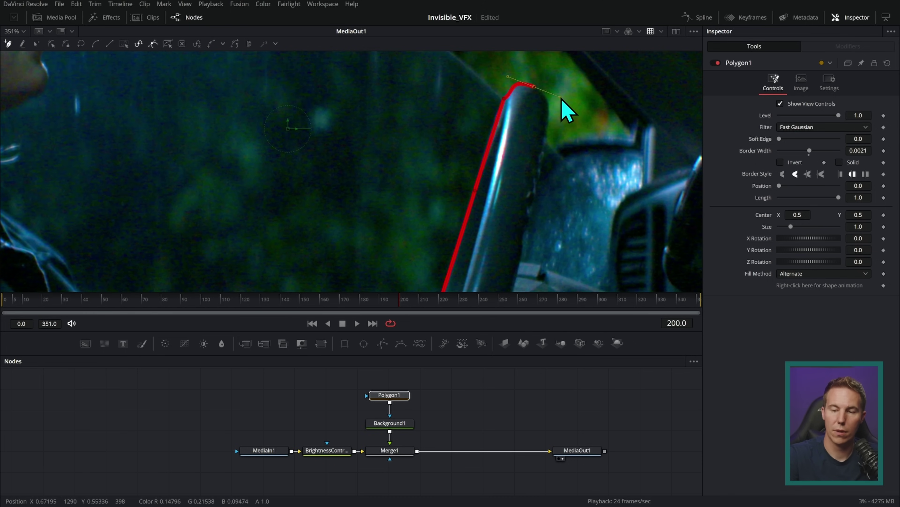
pyautogui.click(549, 121)
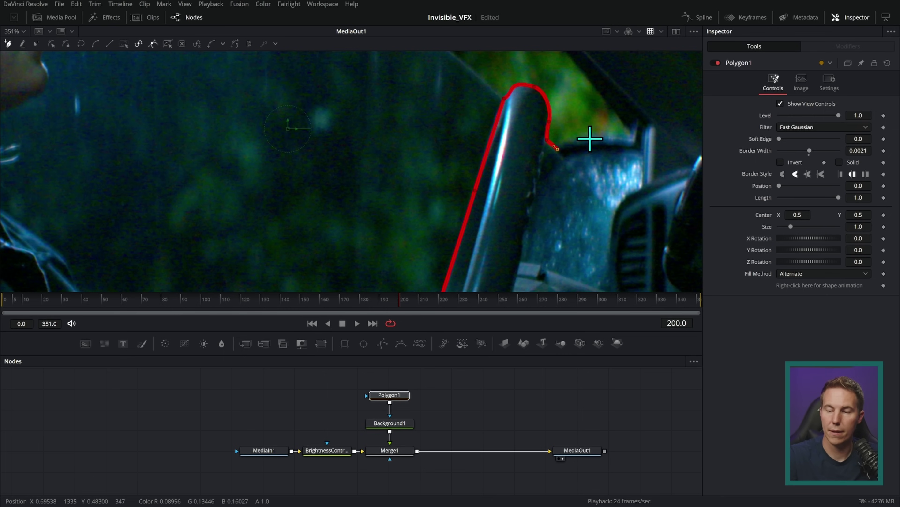
# Continue the outline along the dashboard edge beside the steering wheel to the window's front corner, and back up the windshield pillar
pyautogui.moveTo(593, 138); pyautogui.dragTo(610, 138)
pyautogui.click(634, 137)
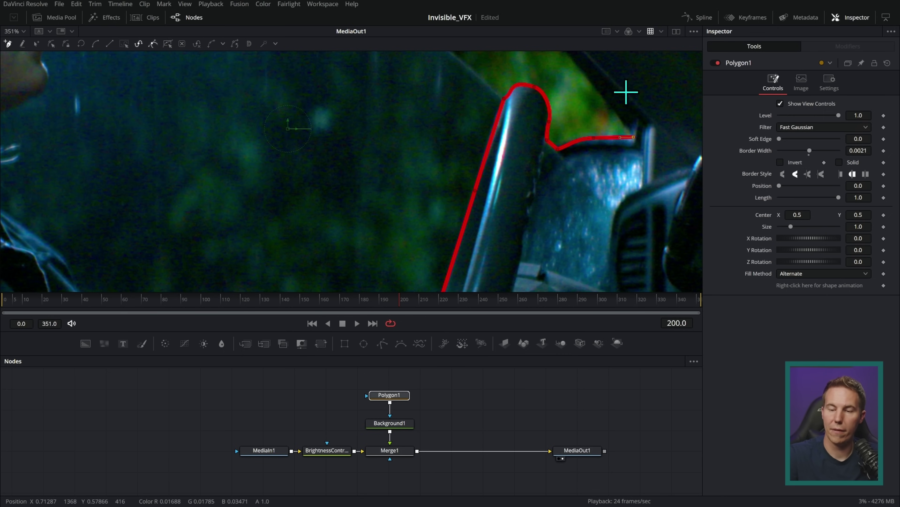
pyautogui.moveTo(588, 108); pyautogui.dragTo(597, 138)
pyautogui.scroll(3, 637, 144)
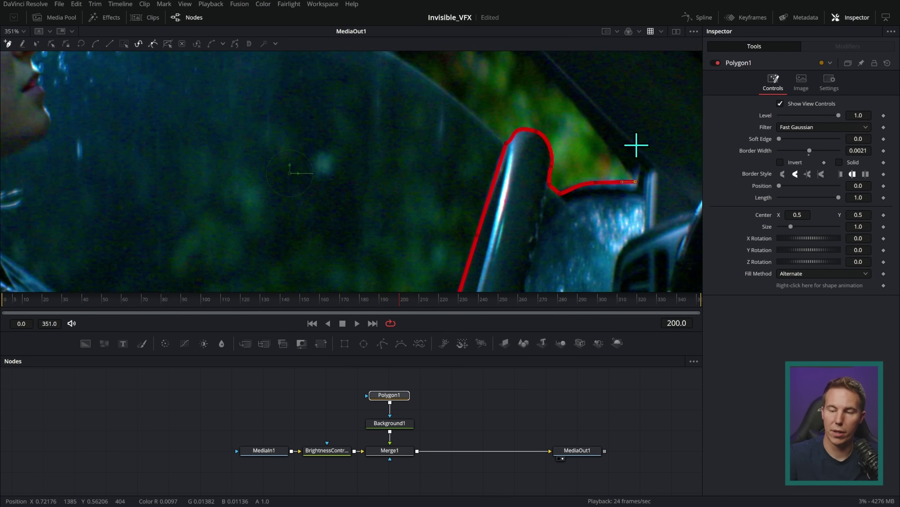
pyautogui.moveTo(565, 111); pyautogui.dragTo(635, 185)
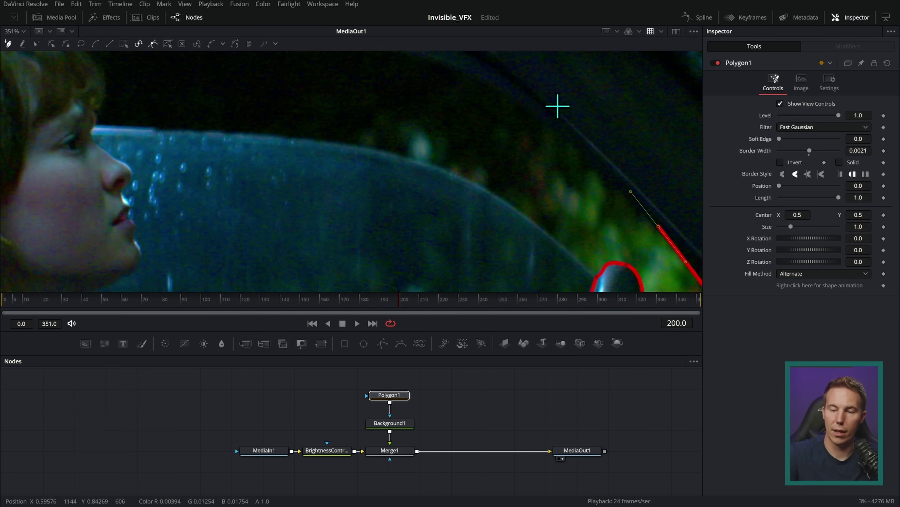
# Trace the outline with a few curved Bezier points along the window's upper frame to the driver's hair
pyautogui.scroll(-3, 547, 103)
pyautogui.moveTo(528, 98); pyautogui.dragTo(502, 87)
pyautogui.moveTo(337, 63); pyautogui.dragTo(277, 61)
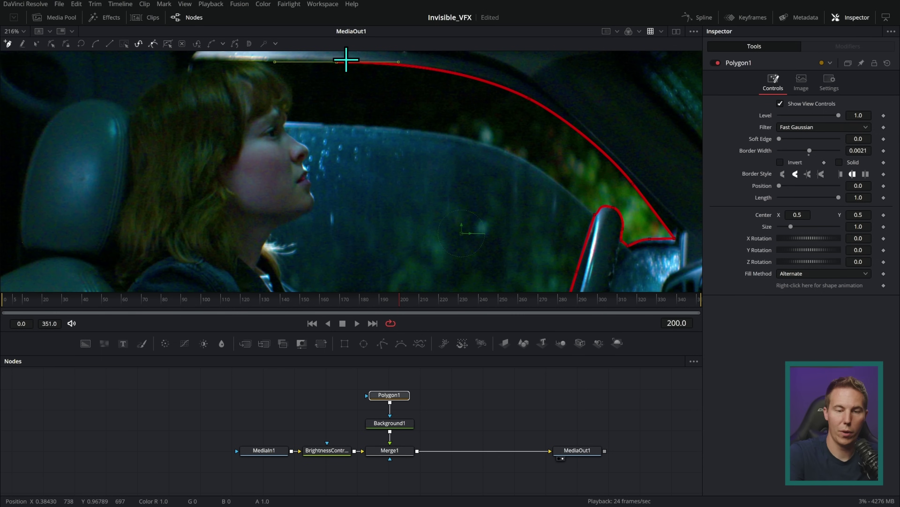
pyautogui.scroll(3, 294, 77)
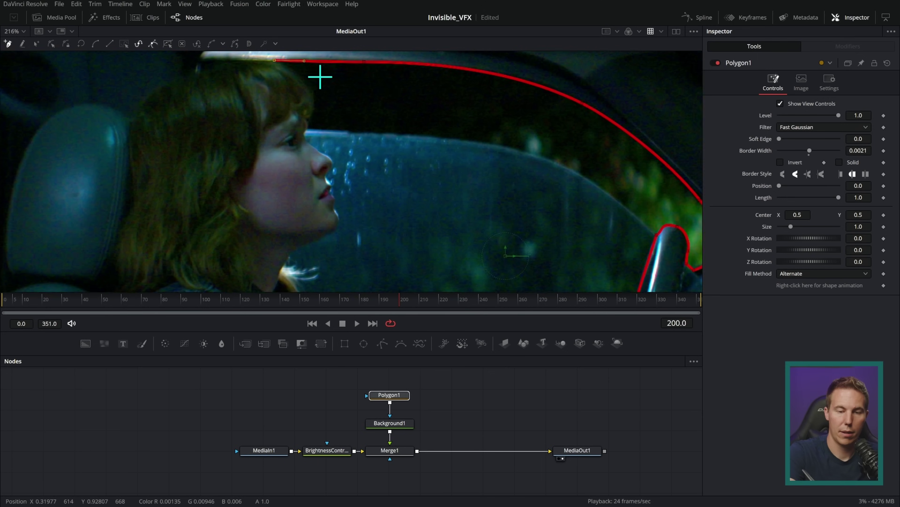
# Trace the outline down the driver's fringe, forehead and nose to her lips
pyautogui.moveTo(285, 67); pyautogui.dragTo(340, 192)
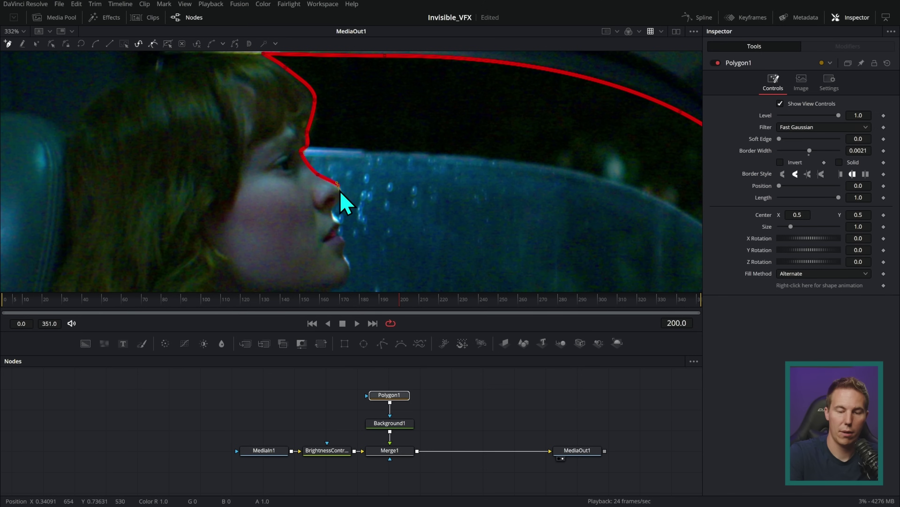
pyautogui.scroll(5, 346, 189)
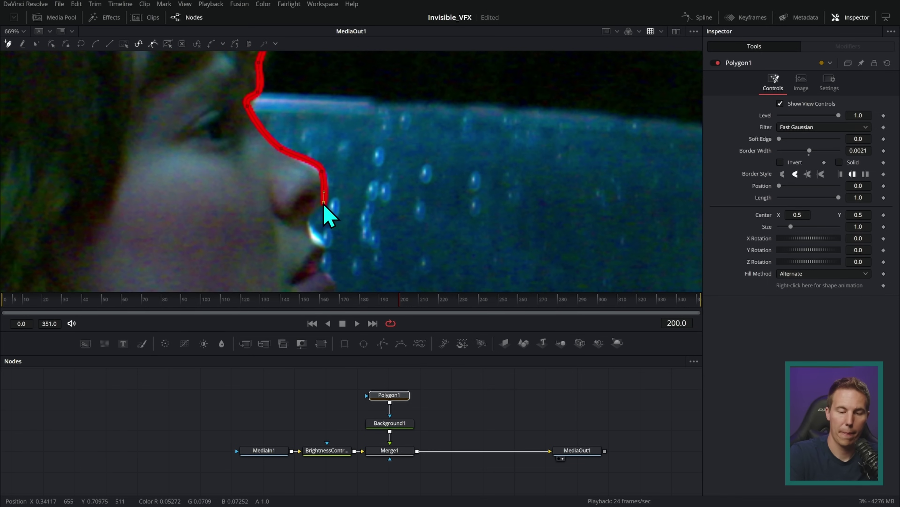
pyautogui.moveTo(309, 226); pyautogui.dragTo(312, 231)
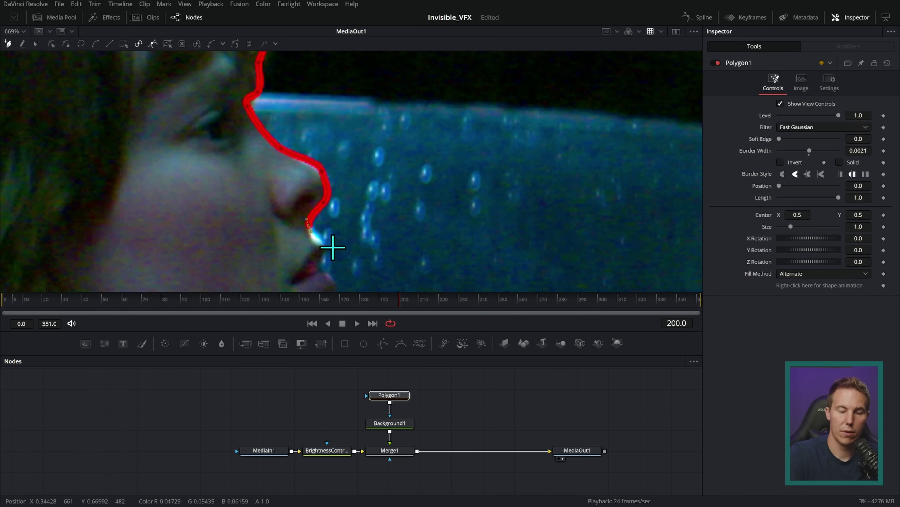
pyautogui.click(326, 245)
pyautogui.moveTo(380, 240); pyautogui.dragTo(419, 173)
pyautogui.click(367, 181)
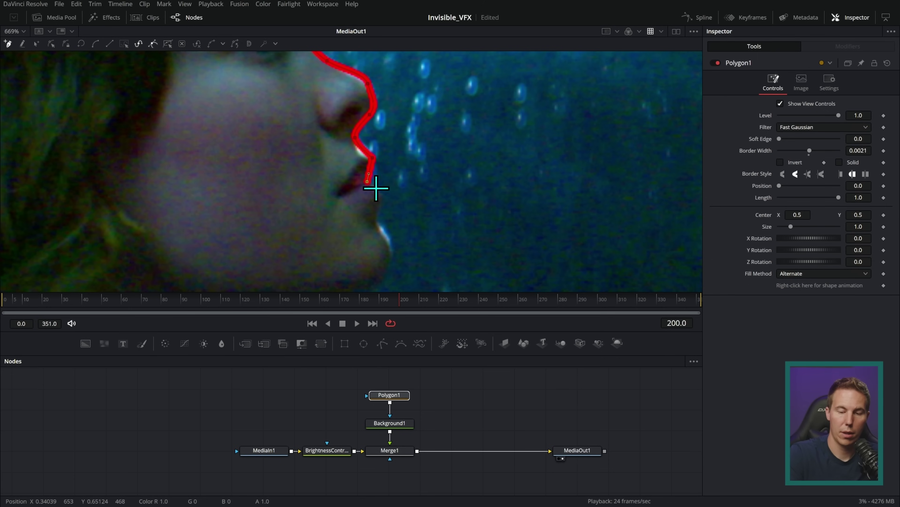
# Continue the outline from the lips around the chin and along the underside of the jaw to the neck
pyautogui.click(378, 196)
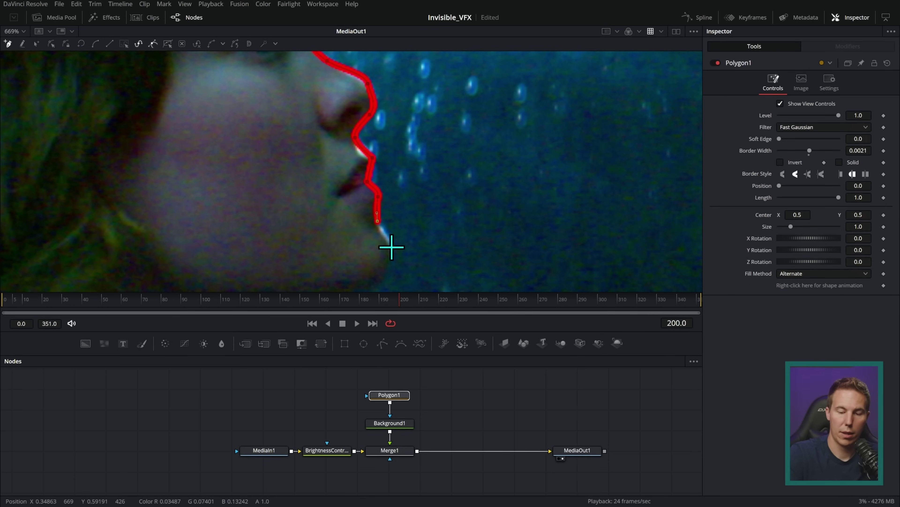
pyautogui.click(392, 245)
pyautogui.moveTo(422, 242); pyautogui.dragTo(487, 134)
pyautogui.click(447, 176)
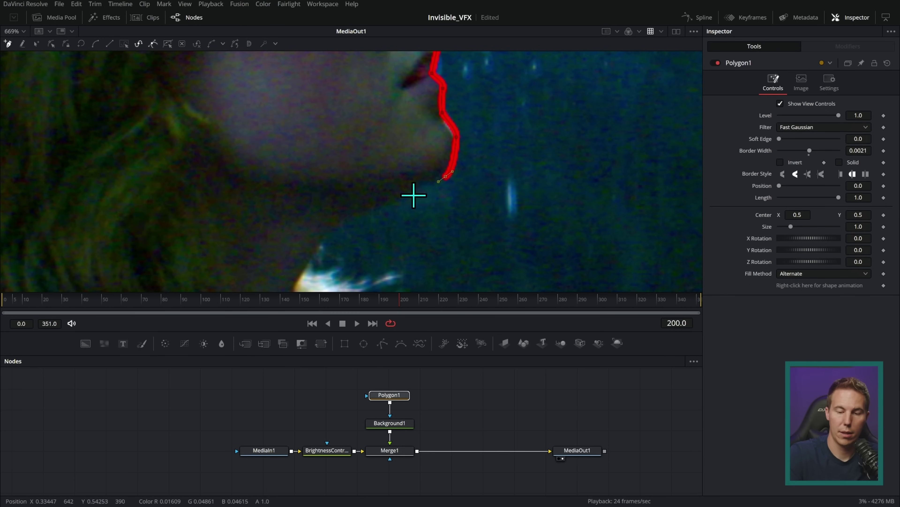
pyautogui.click(409, 195)
pyautogui.click(367, 211)
pyautogui.click(342, 219)
pyautogui.scroll(-5, 422, 208)
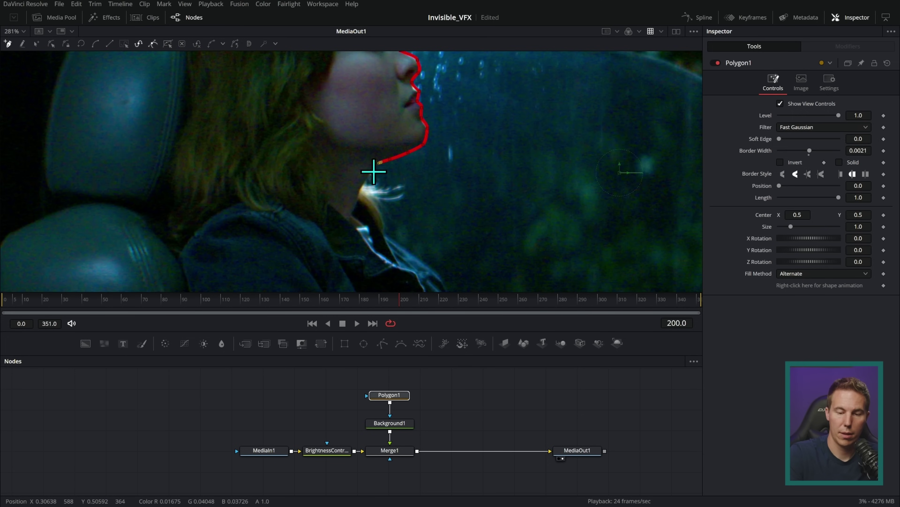
# Trace the outline down the driver's neck, the hair at her collar and the jacket front to the window's lower ledge
pyautogui.scroll(4, 383, 185)
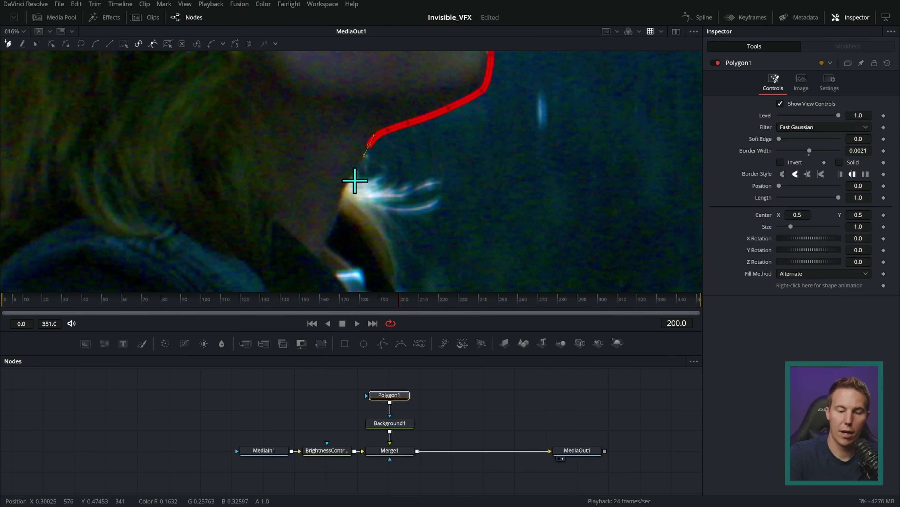
pyautogui.click(344, 193)
pyautogui.click(377, 229)
pyautogui.moveTo(428, 244); pyautogui.dragTo(395, 139)
pyautogui.click(358, 176)
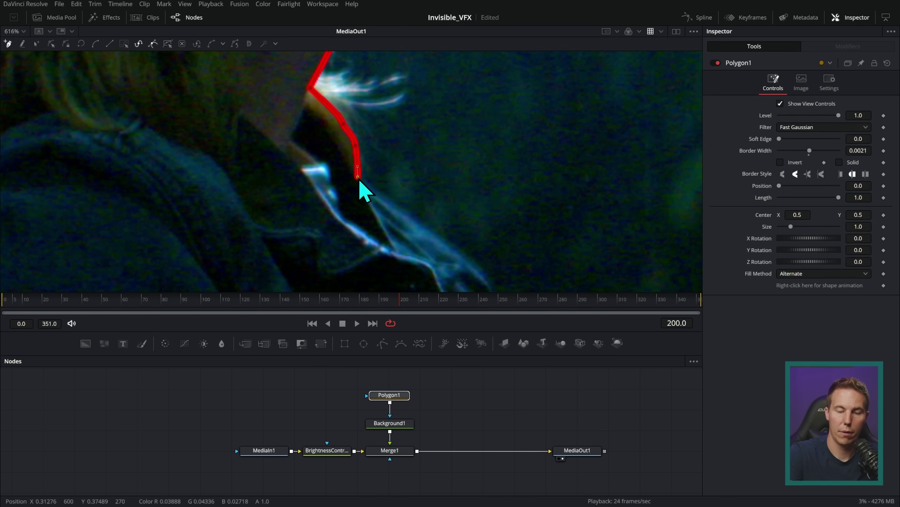
pyautogui.moveTo(462, 196); pyautogui.dragTo(387, 135)
pyautogui.moveTo(357, 173); pyautogui.dragTo(382, 194)
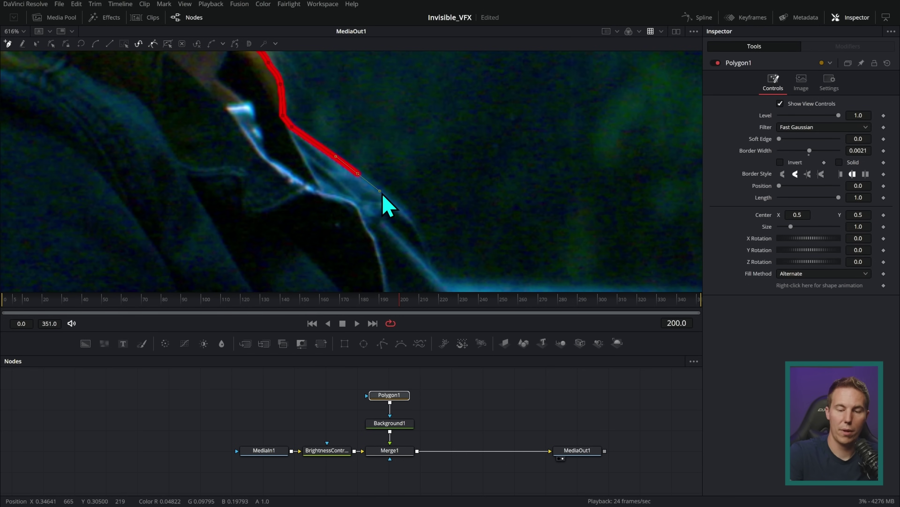
pyautogui.click(413, 219)
pyautogui.scroll(-3, 428, 217)
pyautogui.click(397, 195)
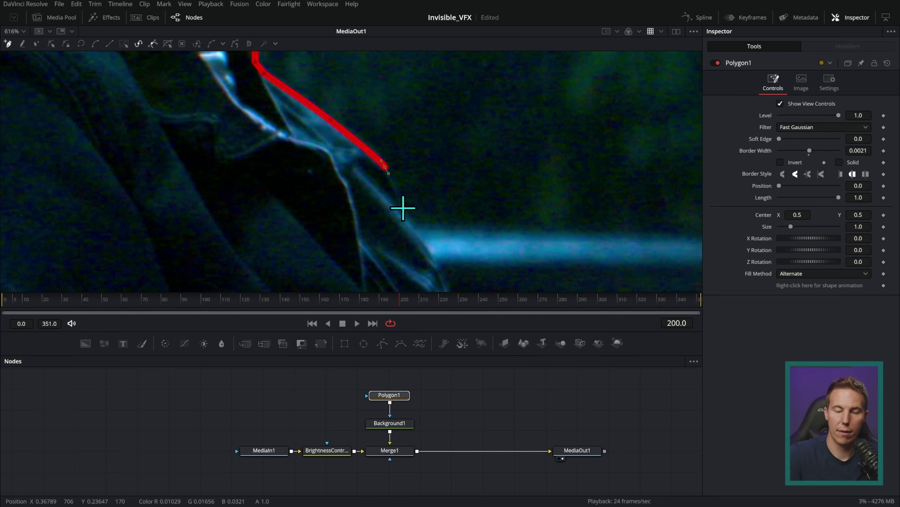
pyautogui.click(401, 209)
# Close the outline along the window's lower ledge at its starting point by the steering wheel, and deselect the mask
pyautogui.hscroll(6, 501, 208)
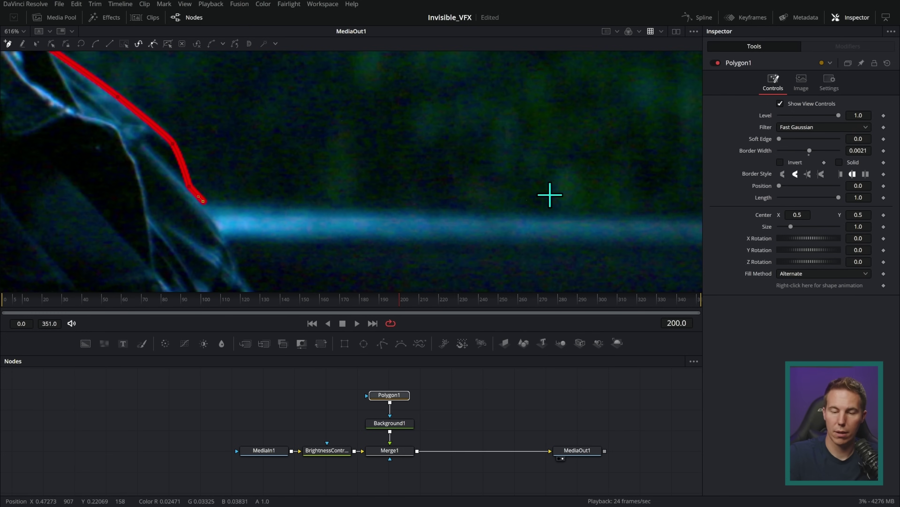
pyautogui.hscroll(1, 425, 196)
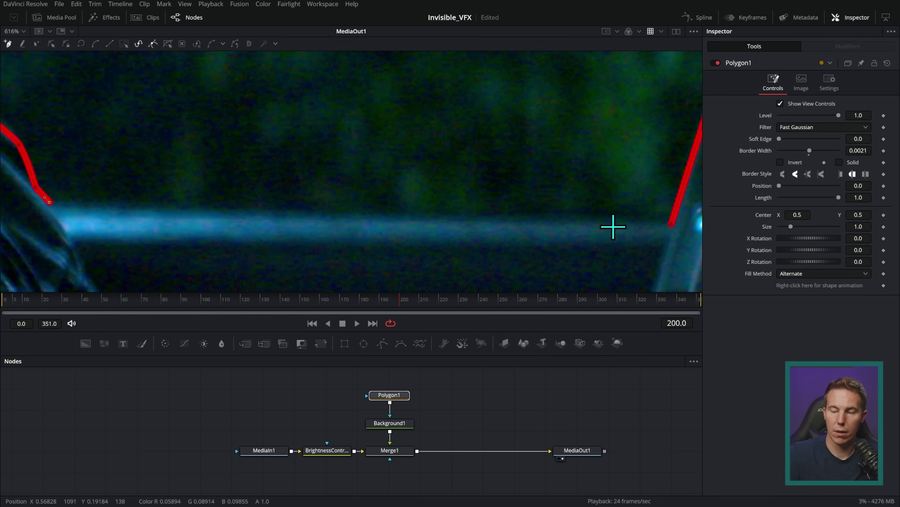
pyautogui.click(672, 224)
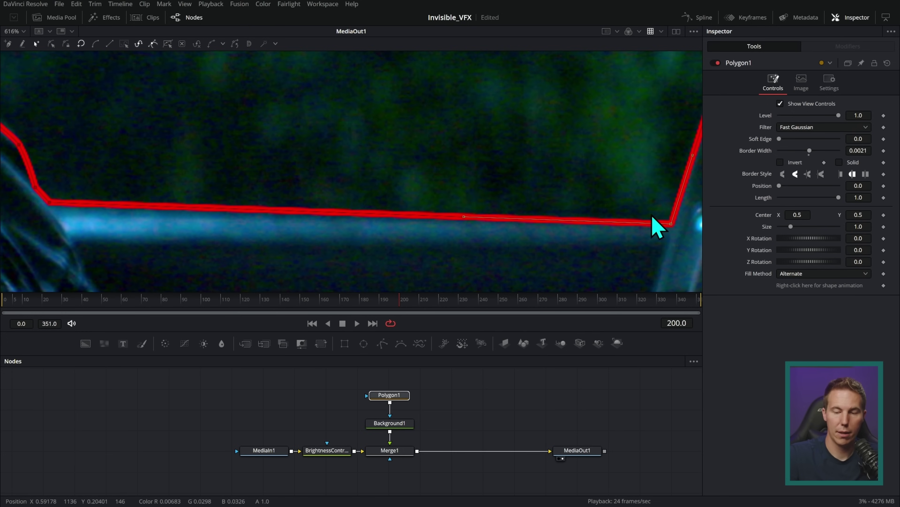
pyautogui.scroll(-8, 547, 241)
pyautogui.click(462, 418)
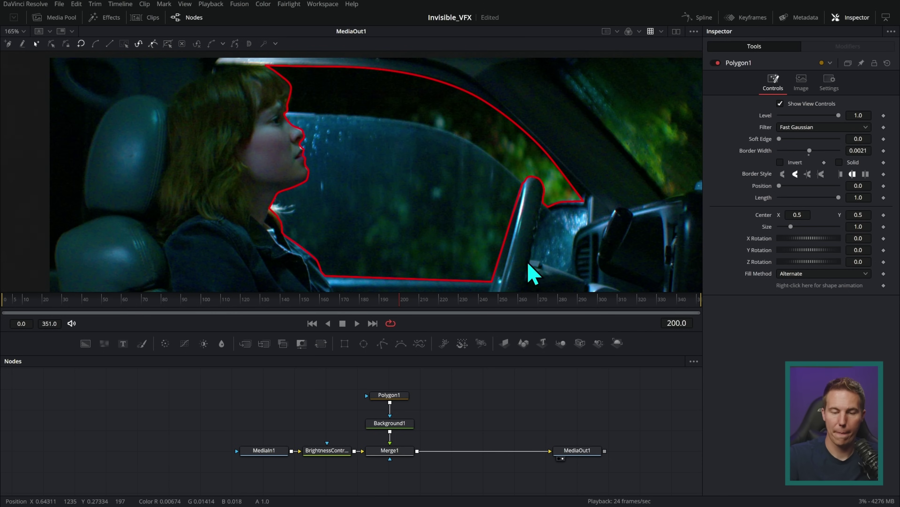
# Reselect Polygon1, smooth and lower the point on the steering wheel's inner edge, and shorten the top point's handle to round the curve
pyautogui.scroll(6, 526, 266)
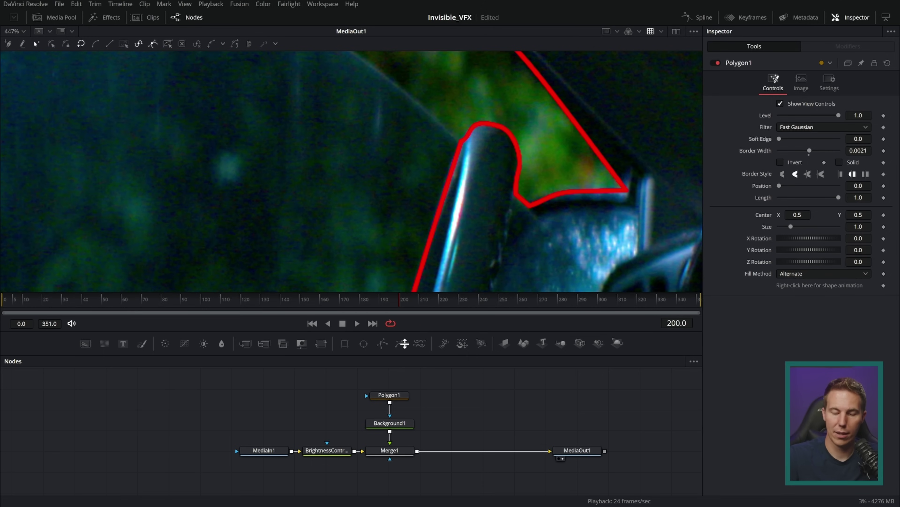
pyautogui.click(396, 394)
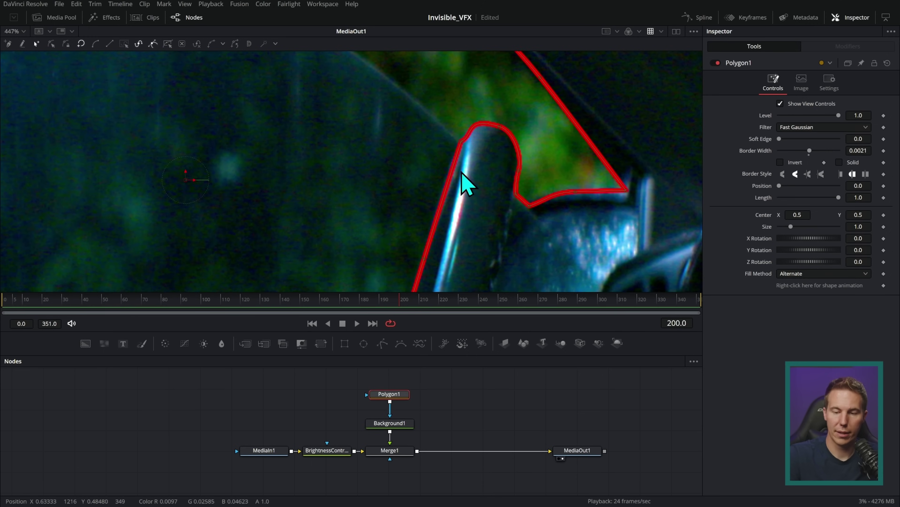
pyautogui.scroll(2, 468, 185)
pyautogui.click(470, 106)
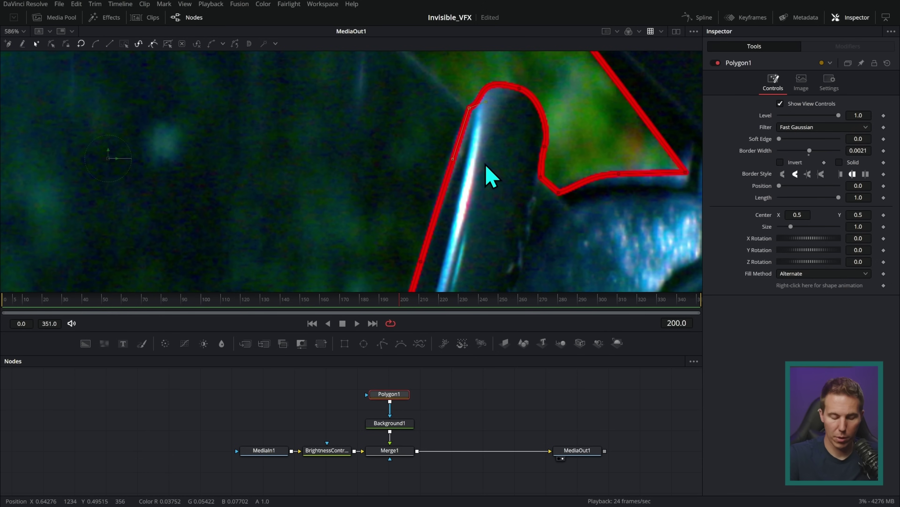
pyautogui.hotkey('shift', 's')
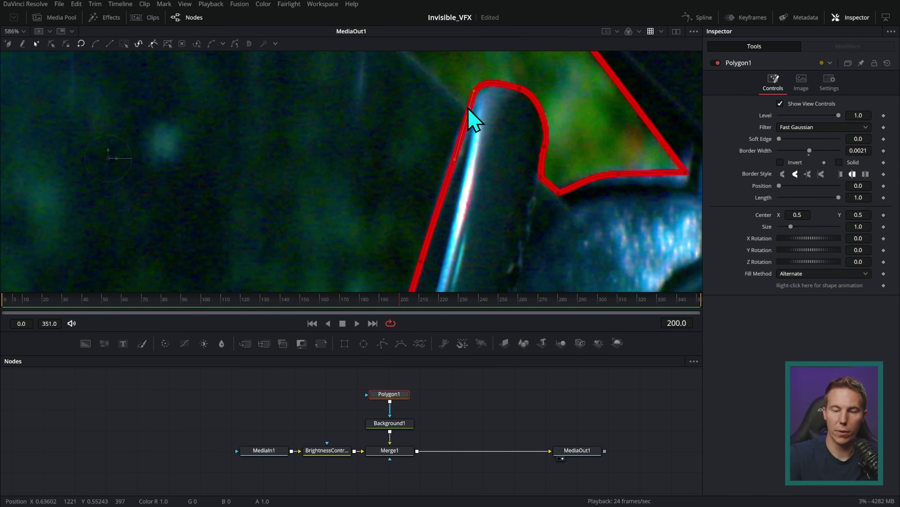
pyautogui.moveTo(469, 108); pyautogui.dragTo(458, 141)
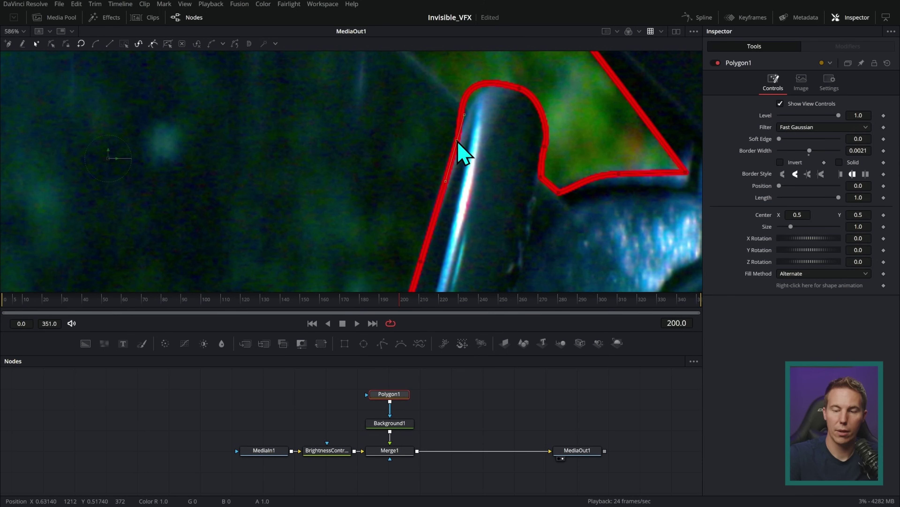
pyautogui.click(519, 89)
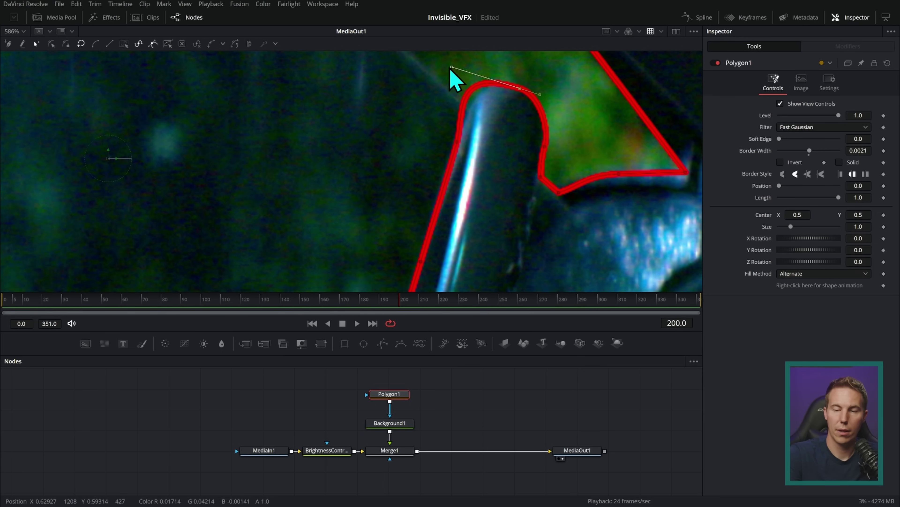
pyautogui.moveTo(449, 66); pyautogui.dragTo(477, 74)
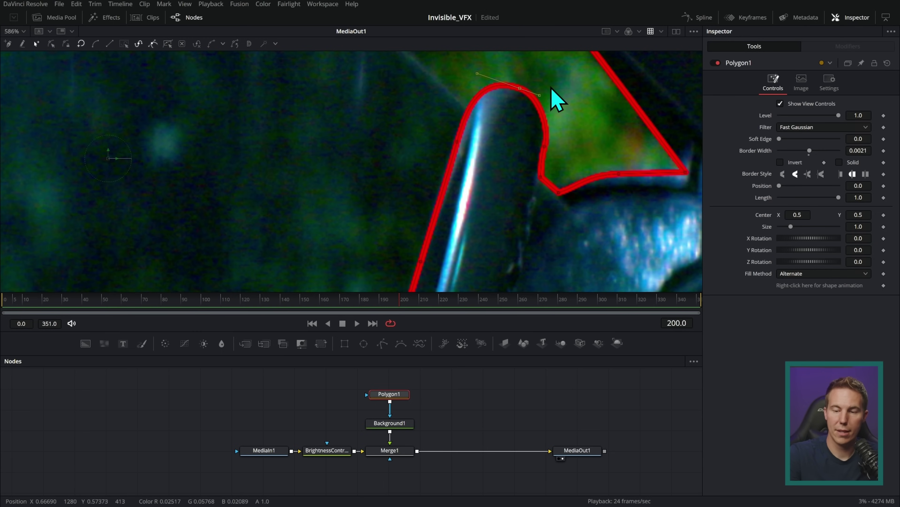
# Nudge the two points where the steering wheel meets the dashboard onto the window's edge
pyautogui.click(539, 177)
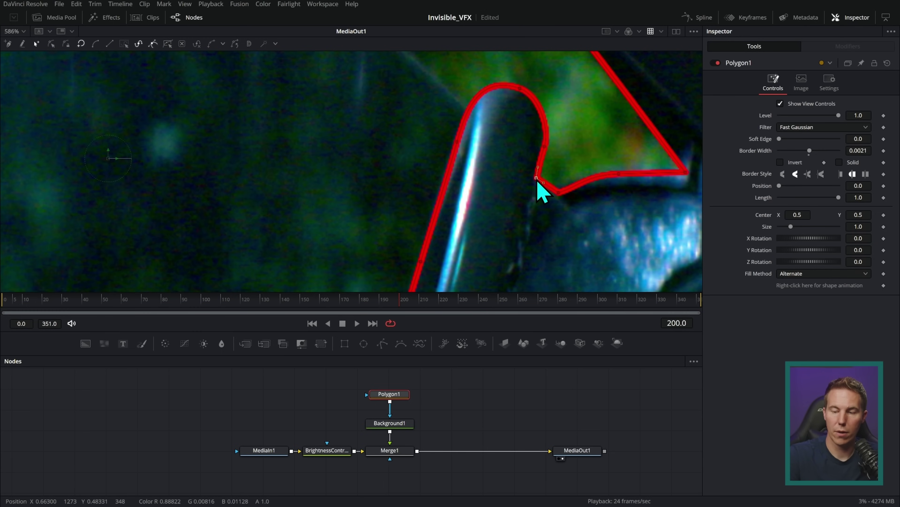
pyautogui.moveTo(559, 193)
pyautogui.mouseDown()
pyautogui.moveTo(565, 187)
pyautogui.moveTo(568, 205)
pyautogui.moveTo(559, 194)
pyautogui.mouseUp()
pyautogui.scroll(-5, 567, 209)
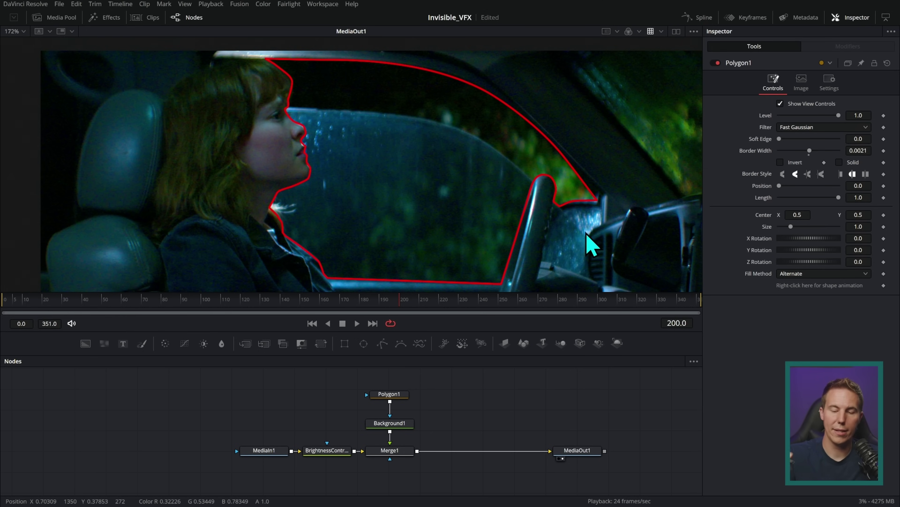
# Turn on Solid for Polygon1, reset its Border Width to 0.0 and deselect the node
pyautogui.click(394, 393)
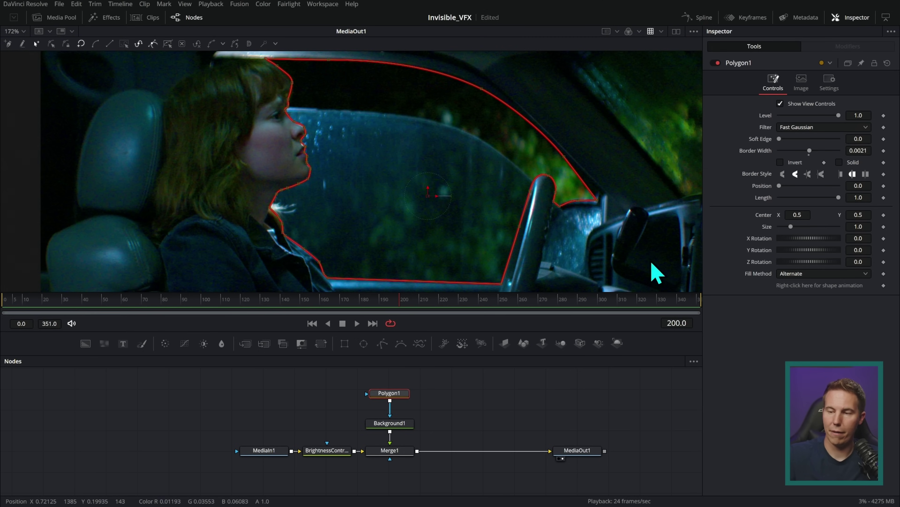
pyautogui.click(839, 162)
pyautogui.doubleClick(764, 151)
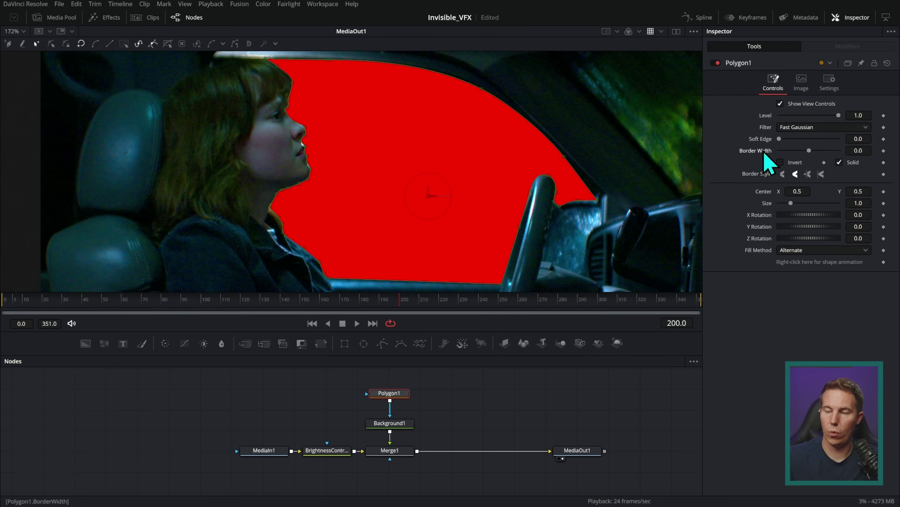
pyautogui.click(491, 420)
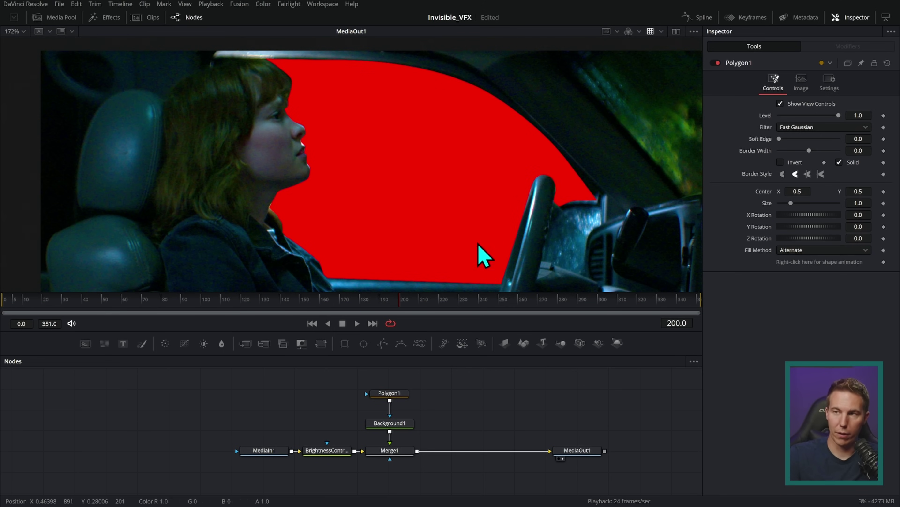
# Delete Polygon1 and attach a new, empty Polygon mask node to Background1
pyautogui.click(403, 393)
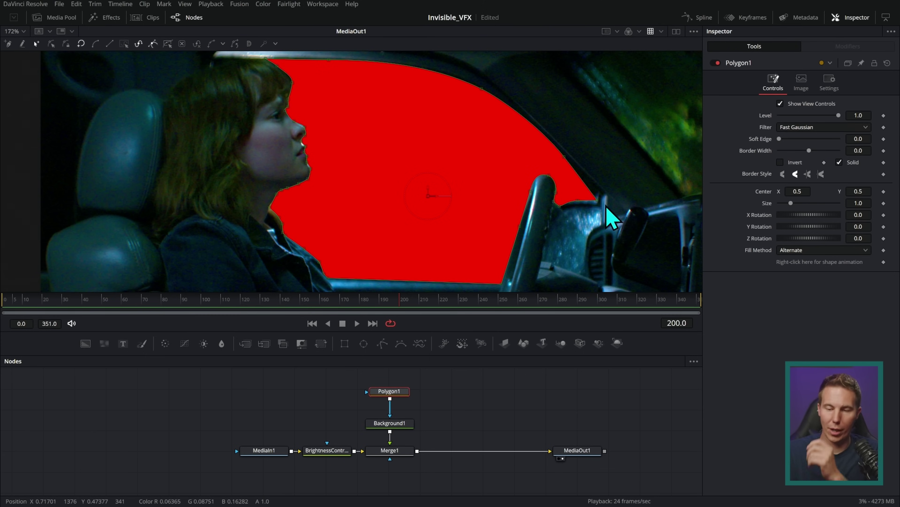
pyautogui.press('Delete')
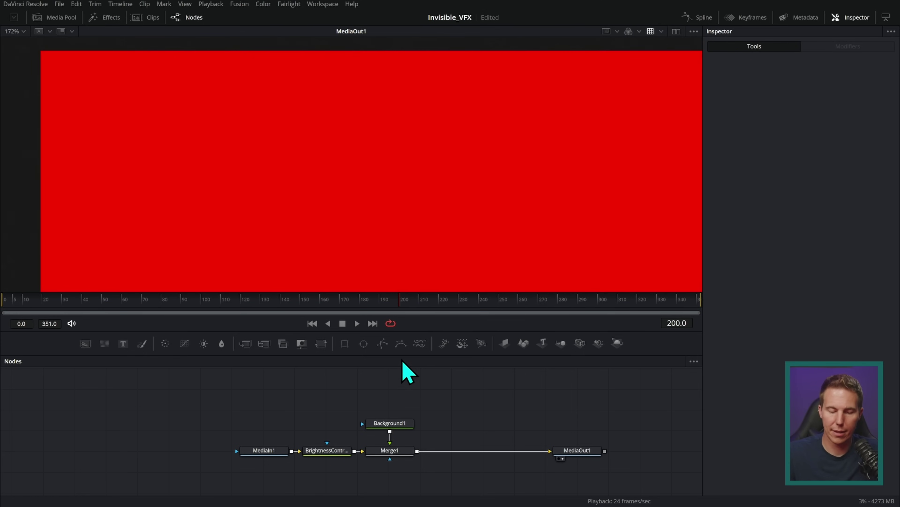
pyautogui.hotkey('ctrl', 'z')
pyautogui.moveTo(401, 430); pyautogui.dragTo(392, 423)
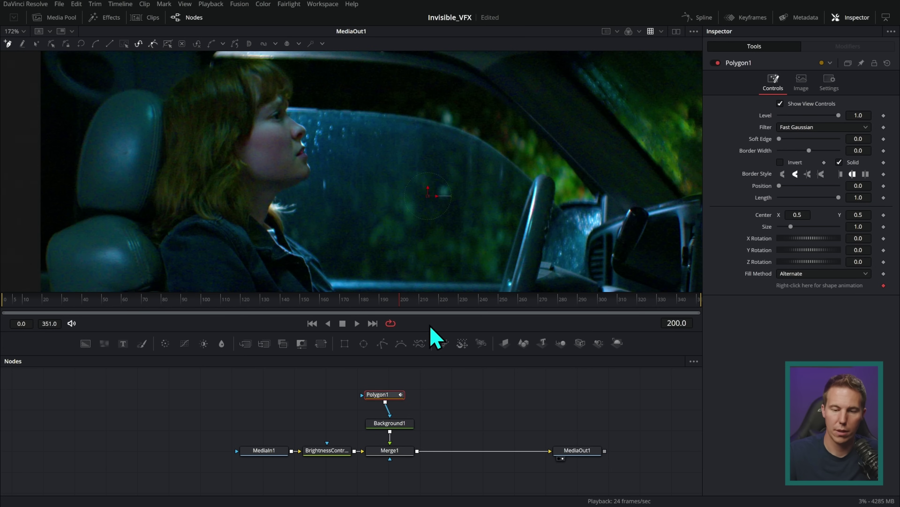
# Draw a closed four-point polygon in the middle of the side window, select all its points and make them linear
pyautogui.click(386, 130)
pyautogui.click(463, 134)
pyautogui.click(502, 143)
pyautogui.click(479, 244)
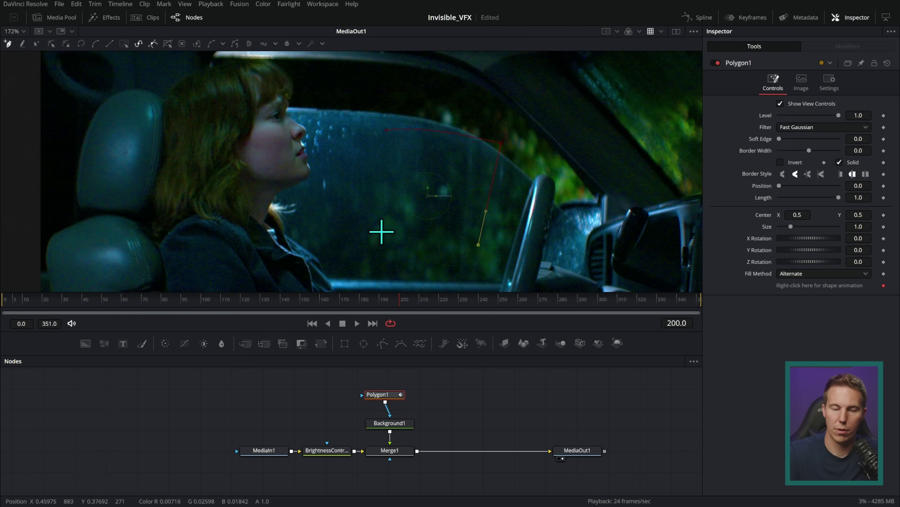
pyautogui.click(362, 231)
pyautogui.click(386, 130)
pyautogui.moveTo(327, 86); pyautogui.dragTo(521, 276)
pyautogui.hotkey('shift', 'l')
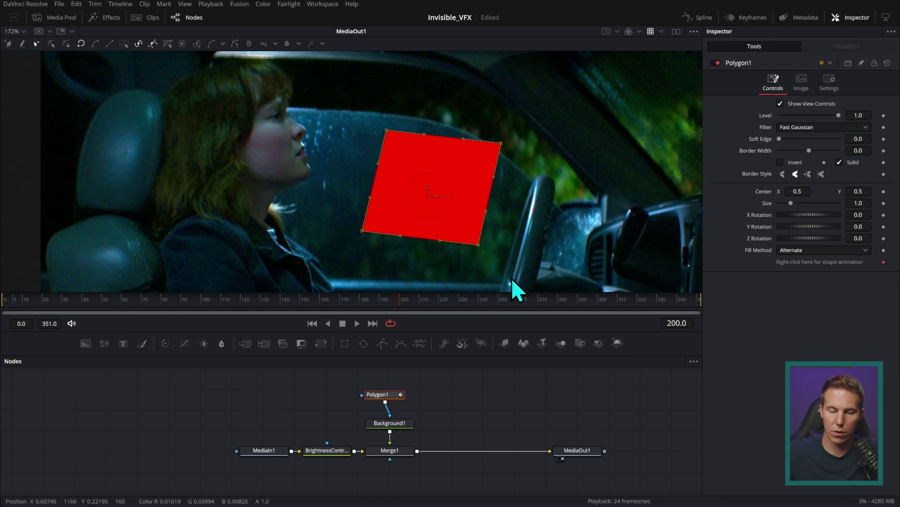
# Rotate the whole polygon into a diamond and scale it down to roughly half its size within the window
pyautogui.scroll(5, 539, 196)
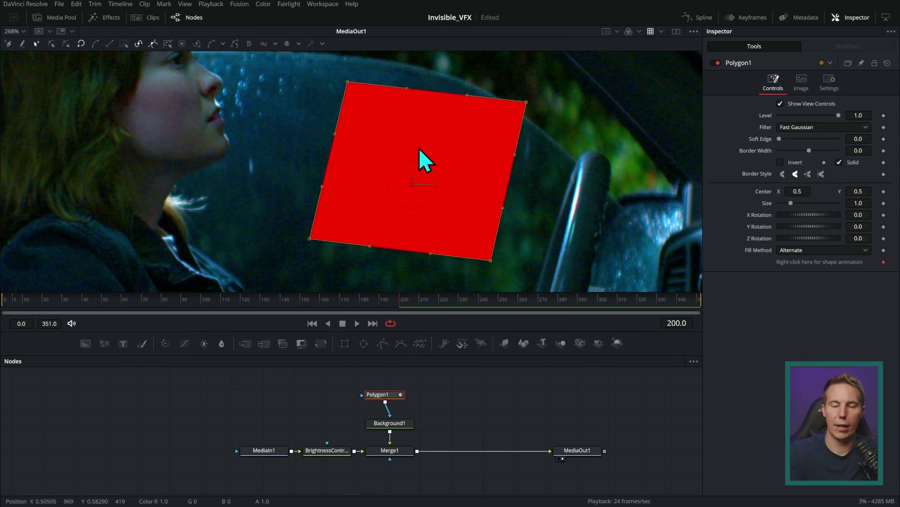
pyautogui.moveTo(419, 149); pyautogui.dragTo(482, 220)
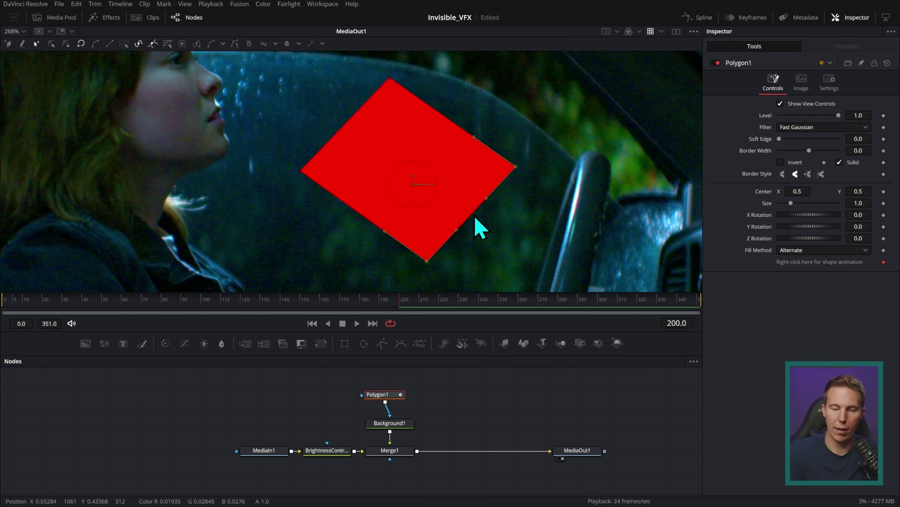
pyautogui.moveTo(475, 217); pyautogui.dragTo(463, 260)
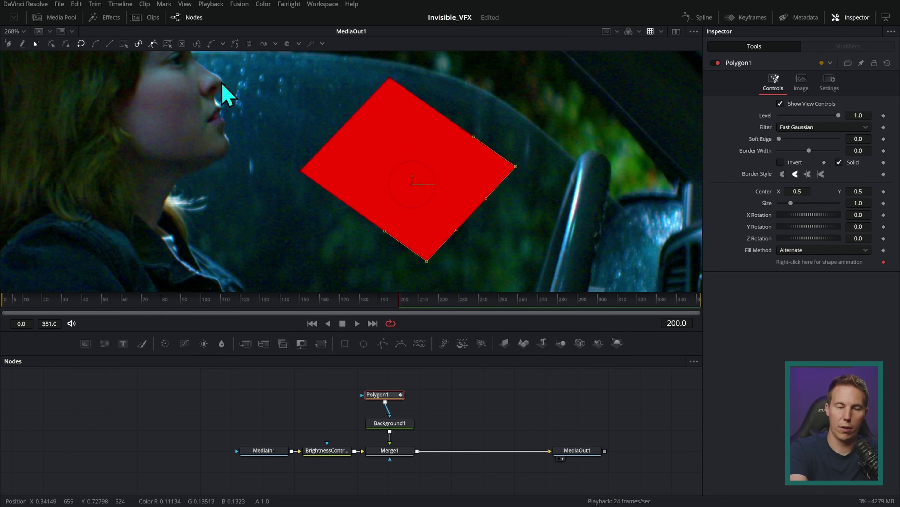
pyautogui.moveTo(221, 82); pyautogui.dragTo(218, 135)
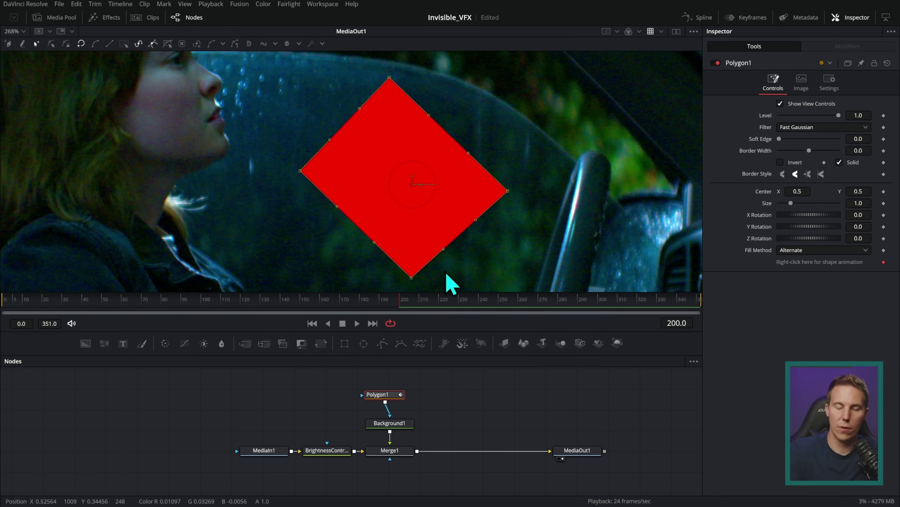
pyautogui.hotkey('ctrl', 'z')
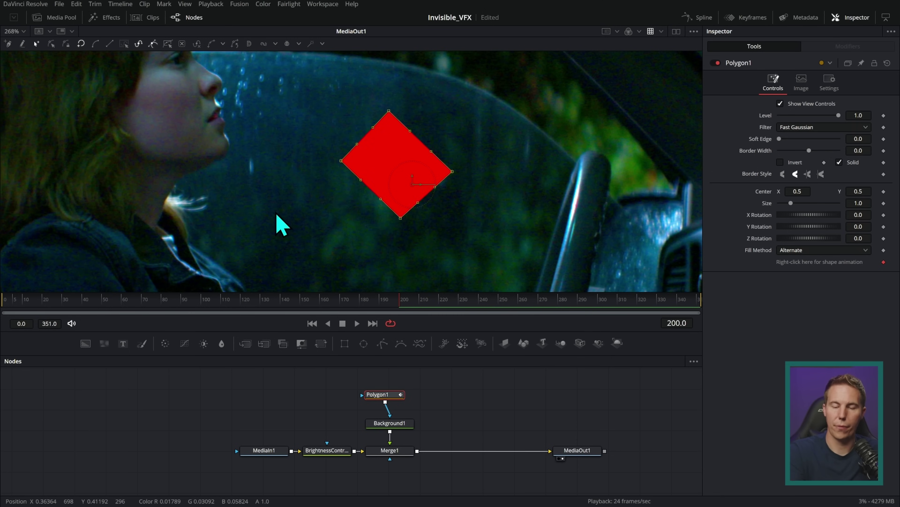
# Shift the diamond's right corner up and inward, and undo a trial inward move of its bottom corner
pyautogui.moveTo(452, 172); pyautogui.dragTo(450, 170)
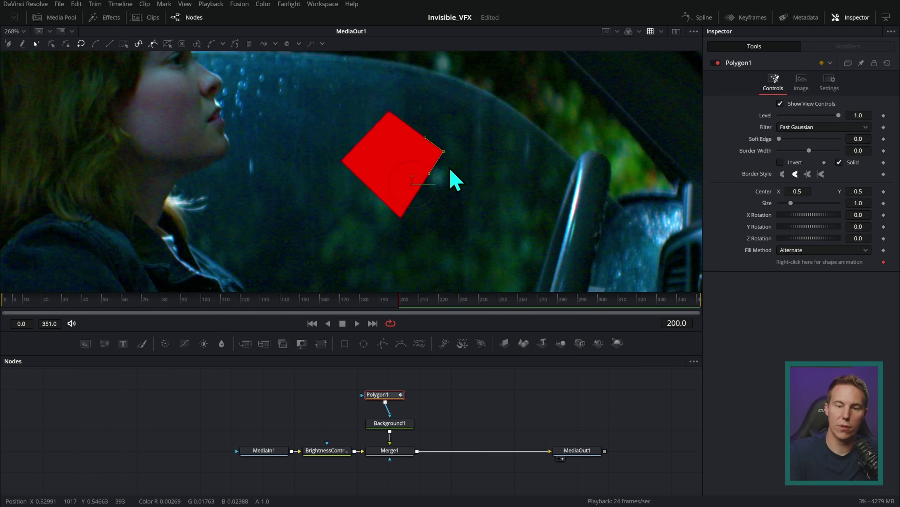
pyautogui.moveTo(403, 213); pyautogui.dragTo(382, 197)
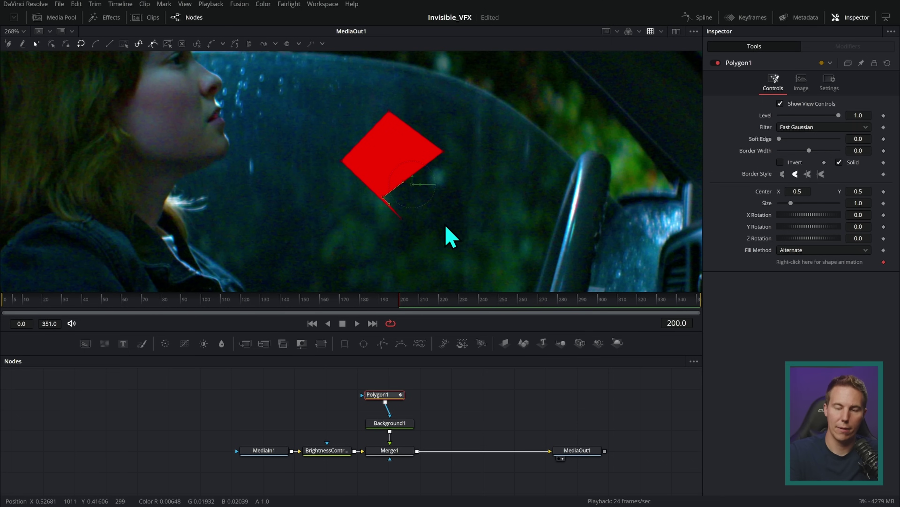
pyautogui.hotkey('ctrl', 'z')
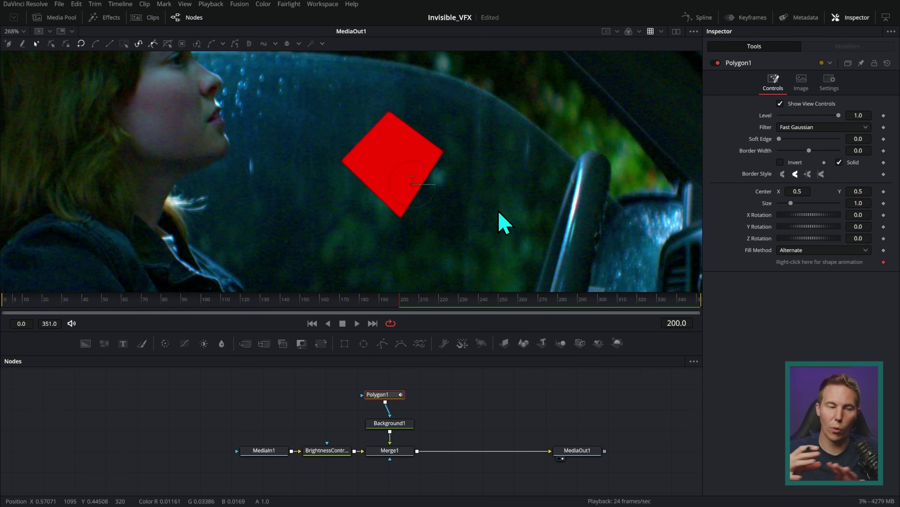